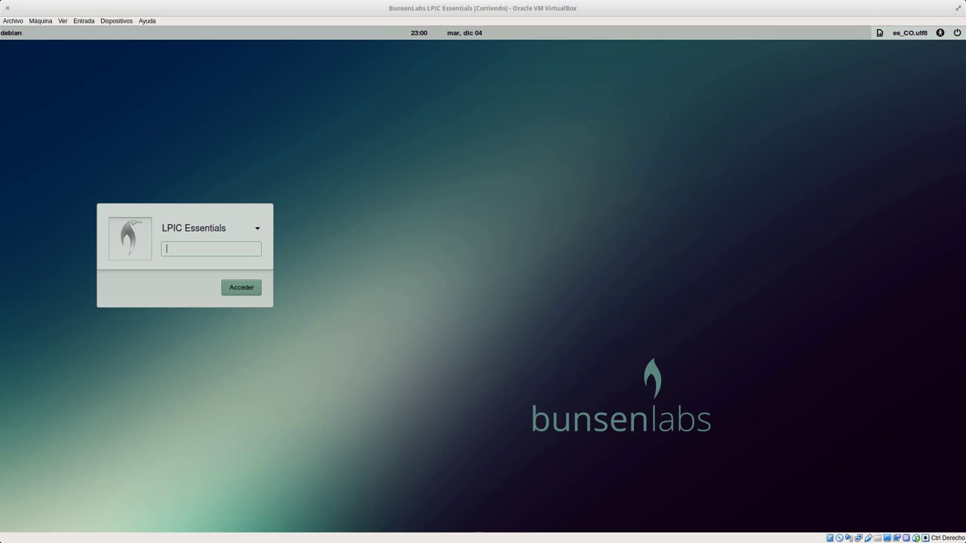
# - Log in to the LPIC Essentials account by entering the account password
pyautogui.click(207, 248)
pyautogui.write('••••••••••')
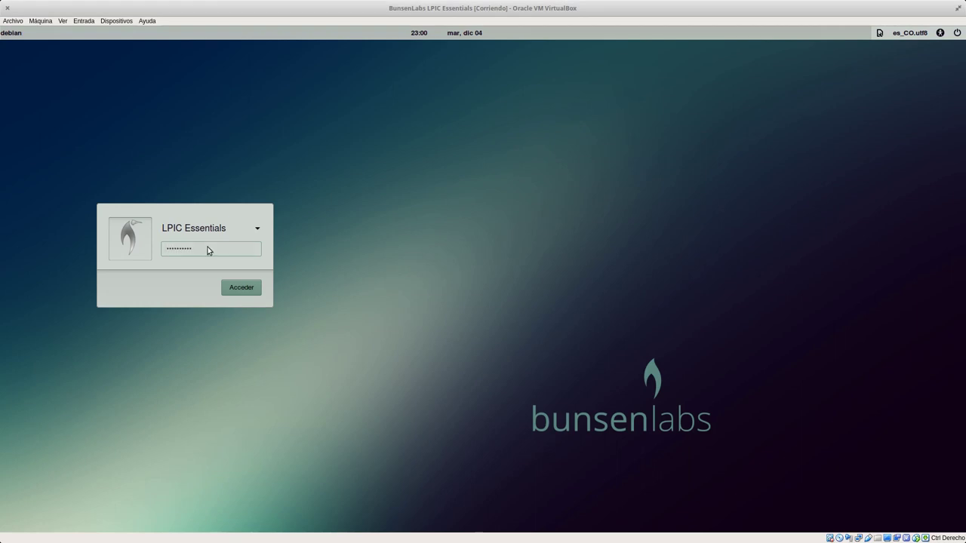
pyautogui.press('Return')
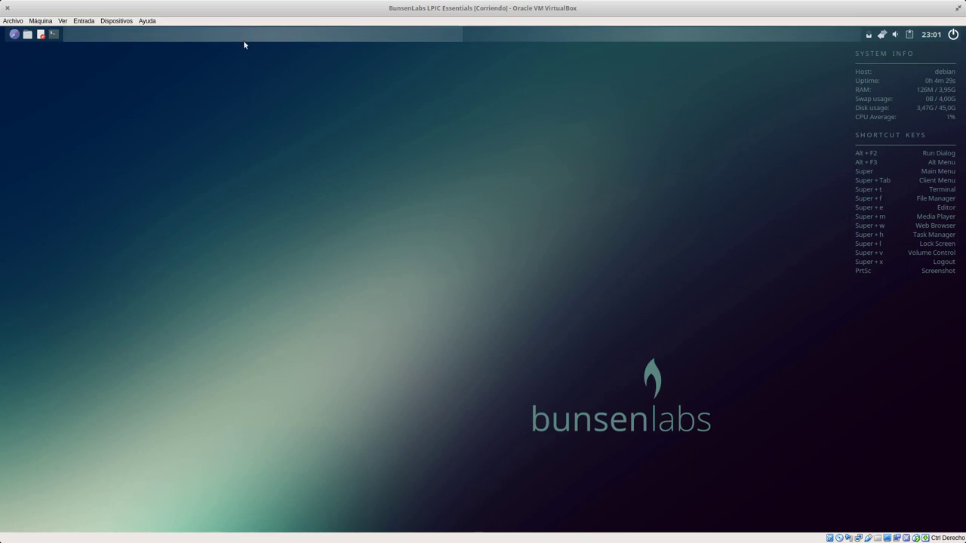
# - Switch back and forth between the two virtual desktops, ending on the first one
pyautogui.click(705, 36)
pyautogui.click(378, 33)
pyautogui.click(598, 40)
pyautogui.click(421, 35)
pyautogui.click(519, 33)
pyautogui.click(445, 34)
pyautogui.click(483, 32)
pyautogui.click(380, 29)
# - Open the session exit options and cancel them, and display the calendar from the clock
pyautogui.click(953, 35)
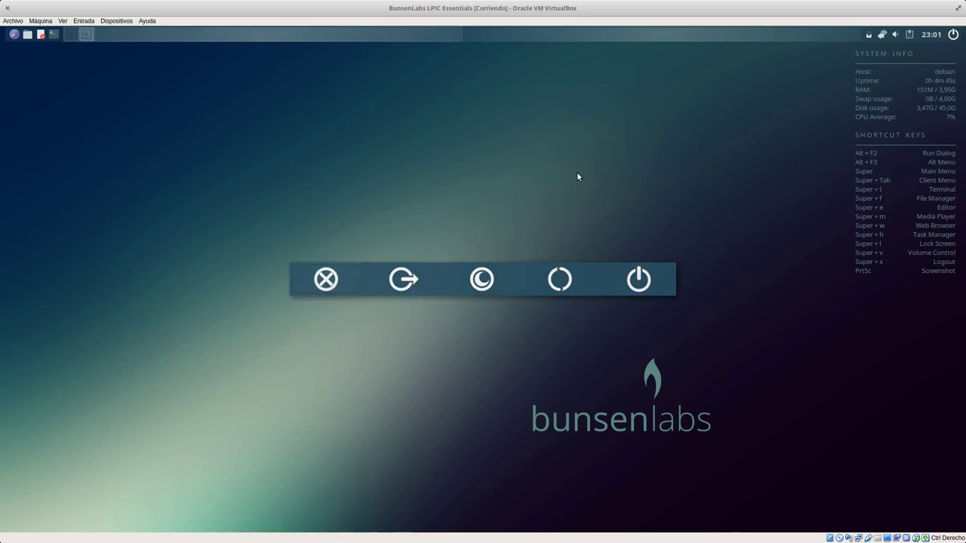
pyautogui.click(340, 290)
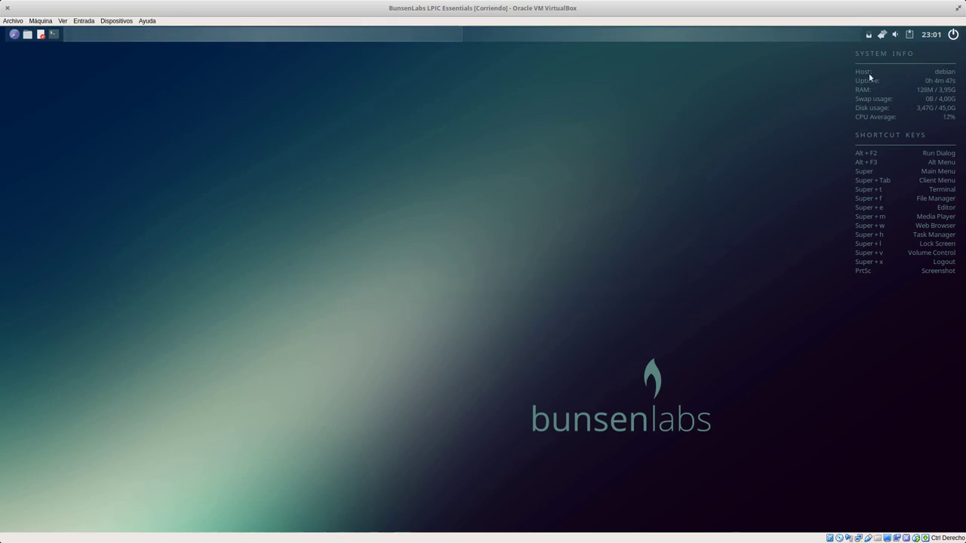
pyautogui.click(925, 36)
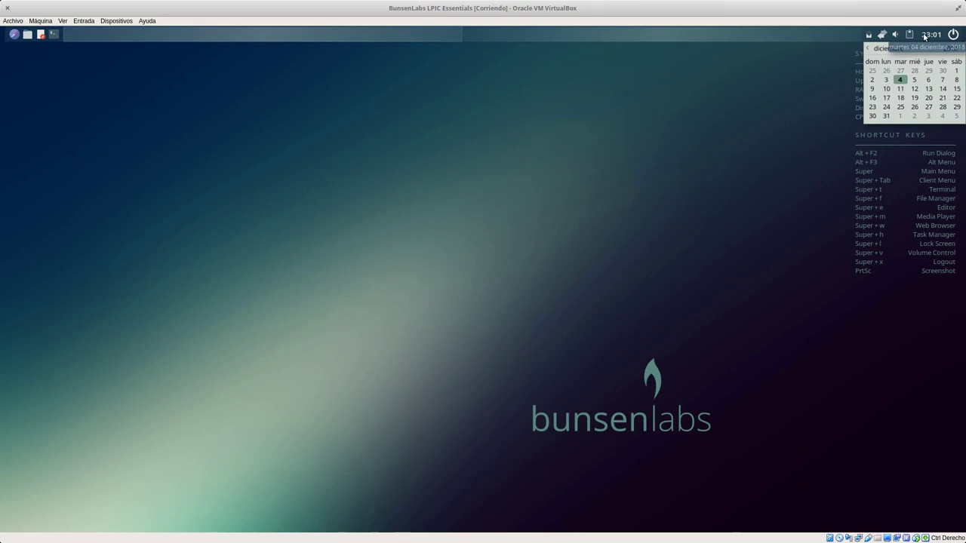
# - Look at the clipboard manager's history and options, and at the volume slider with its Mute and Mixer controls
pyautogui.click(911, 36)
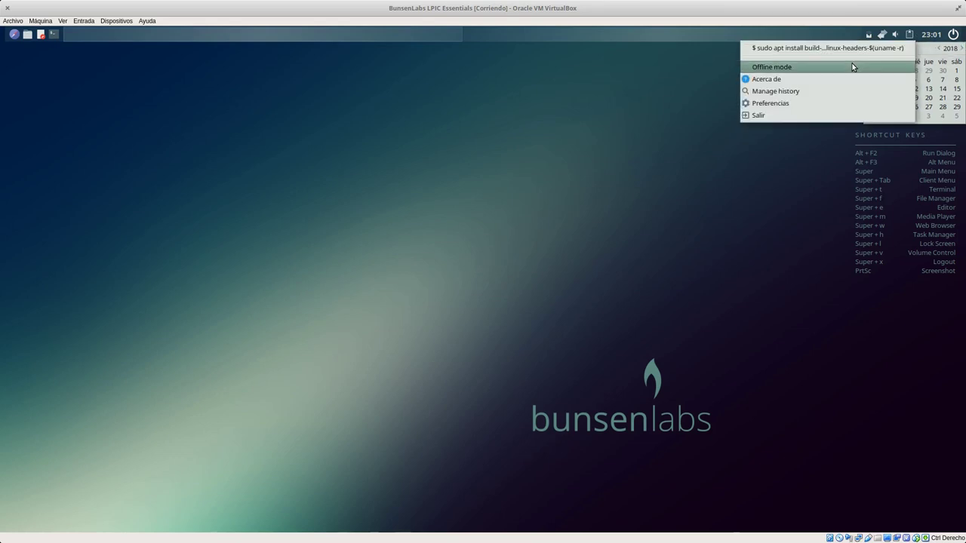
pyautogui.click(911, 37)
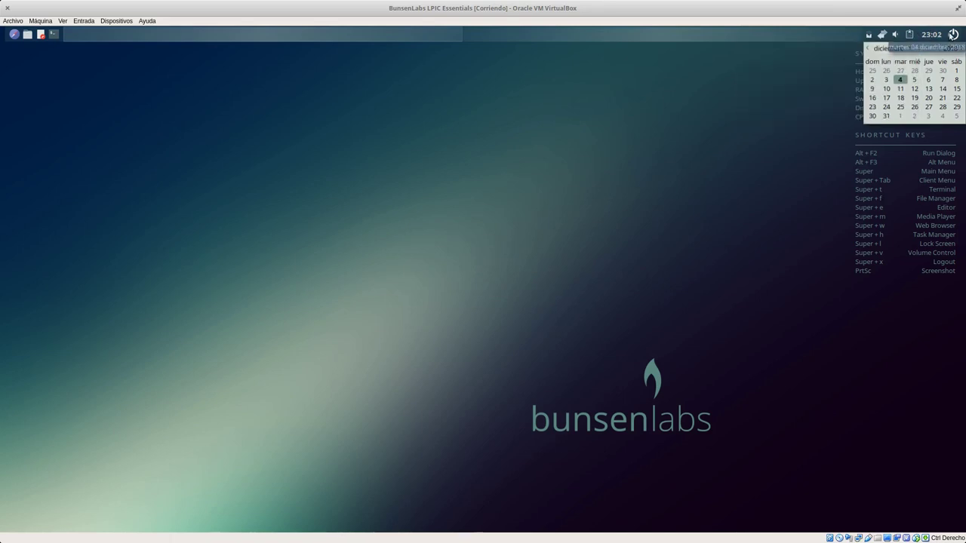
pyautogui.click(906, 37)
pyautogui.click(896, 35)
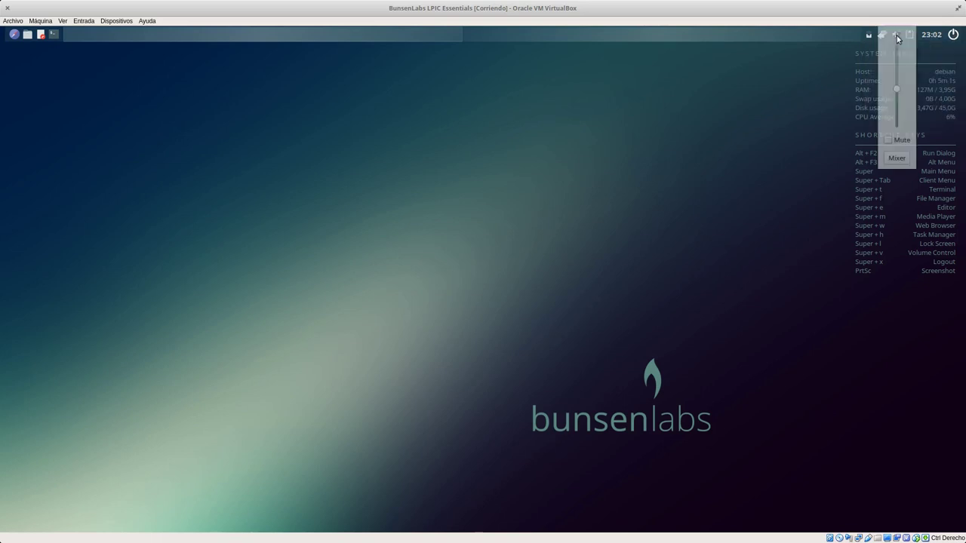
pyautogui.click(807, 148)
# - Look through the network connection options and the battery status and power management options
pyautogui.click(883, 34)
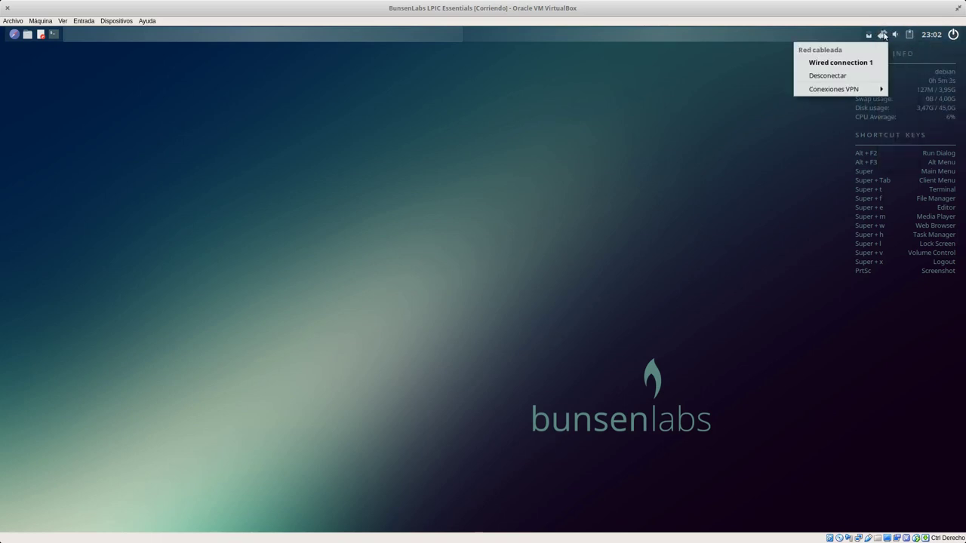
pyautogui.click(883, 35)
pyautogui.rightClick(883, 35)
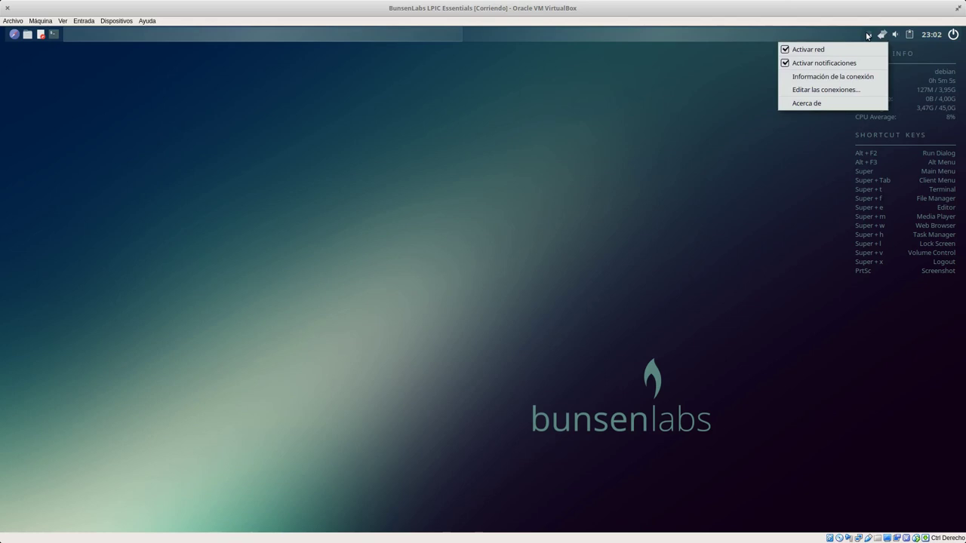
pyautogui.click(868, 35)
pyautogui.click(868, 36)
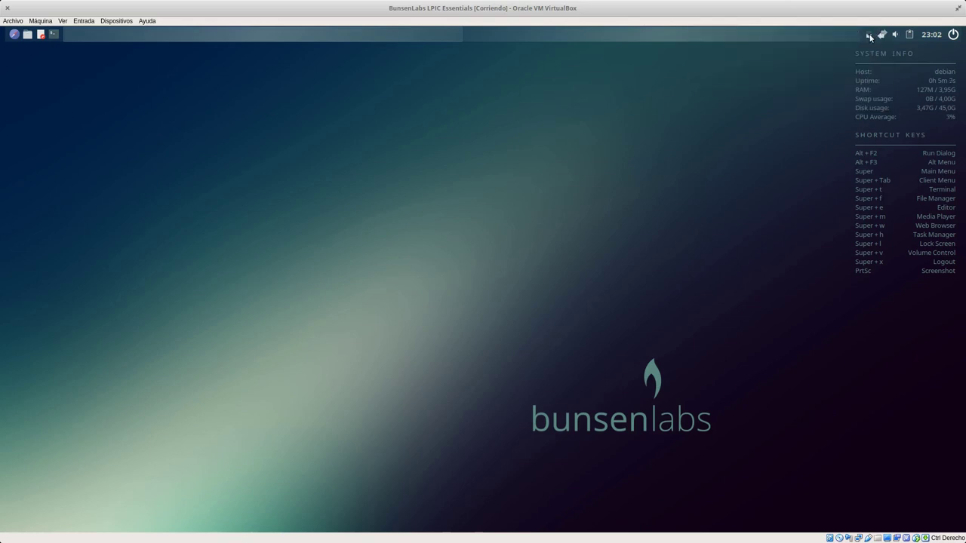
pyautogui.click(869, 36)
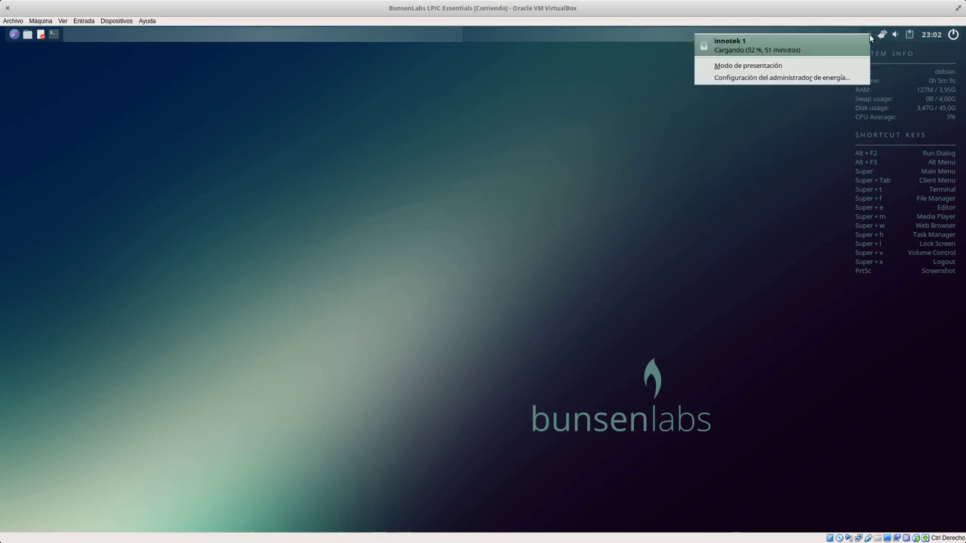
# - Review the Device, Behavior, HotKeys and Notifications settings in the PNMixer preferences, and close them without changes
pyautogui.click(898, 35)
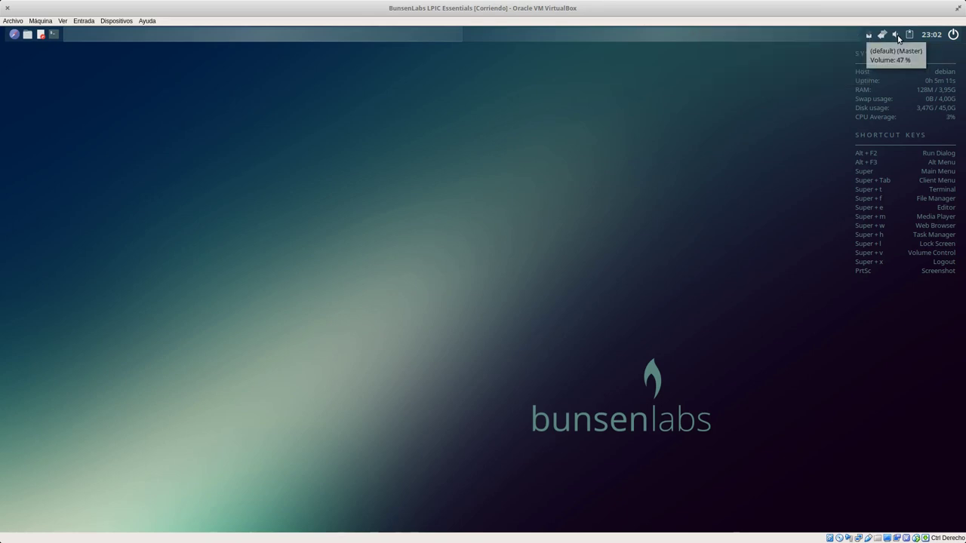
pyautogui.rightClick(898, 35)
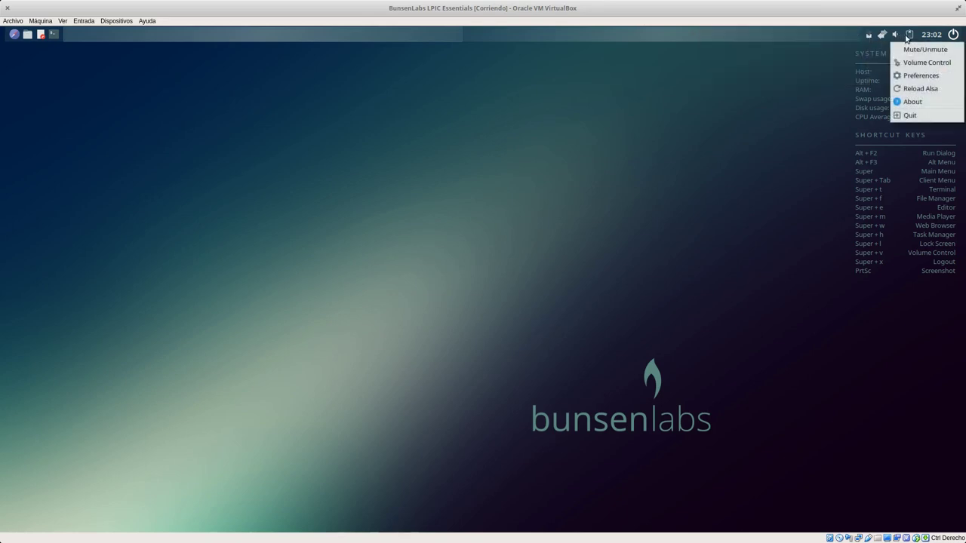
pyautogui.click(921, 88)
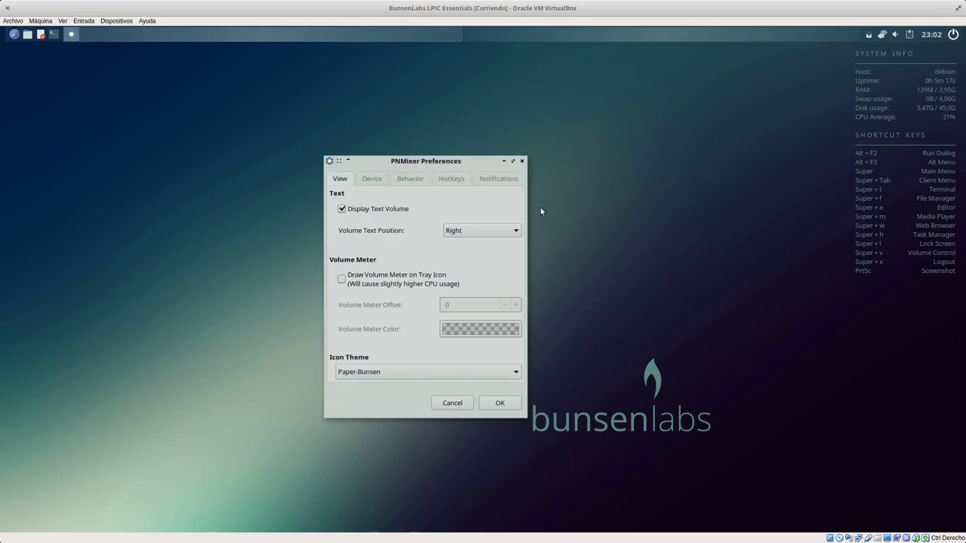
pyautogui.click(381, 181)
pyautogui.click(406, 181)
pyautogui.click(449, 178)
pyautogui.click(498, 180)
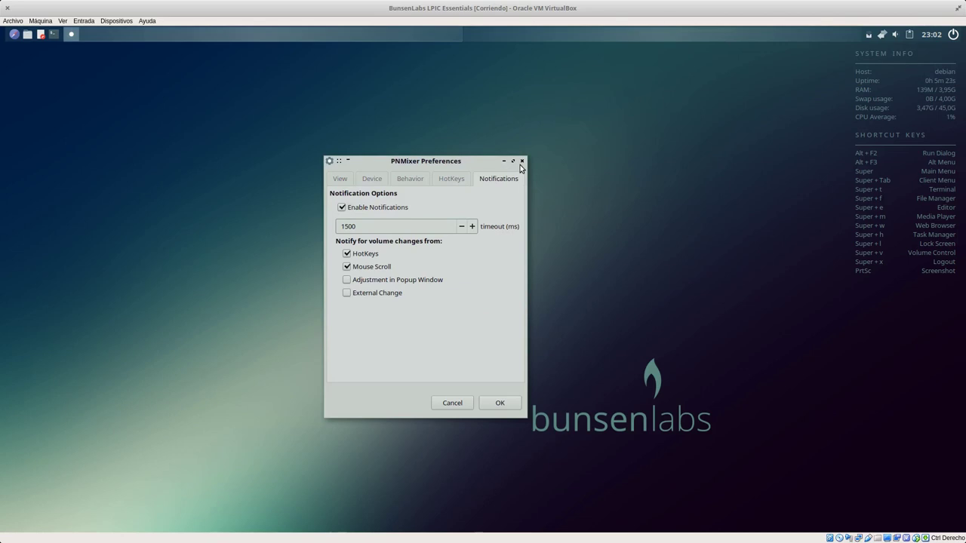
pyautogui.click(525, 163)
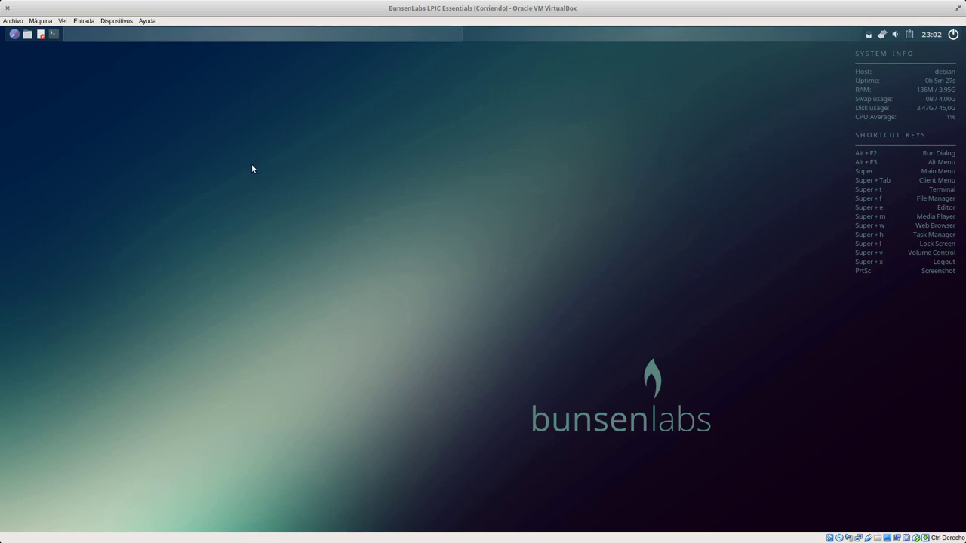
# - Launch the web browser, the file manager, the Geany text editor and a terminal
pyautogui.click(15, 35)
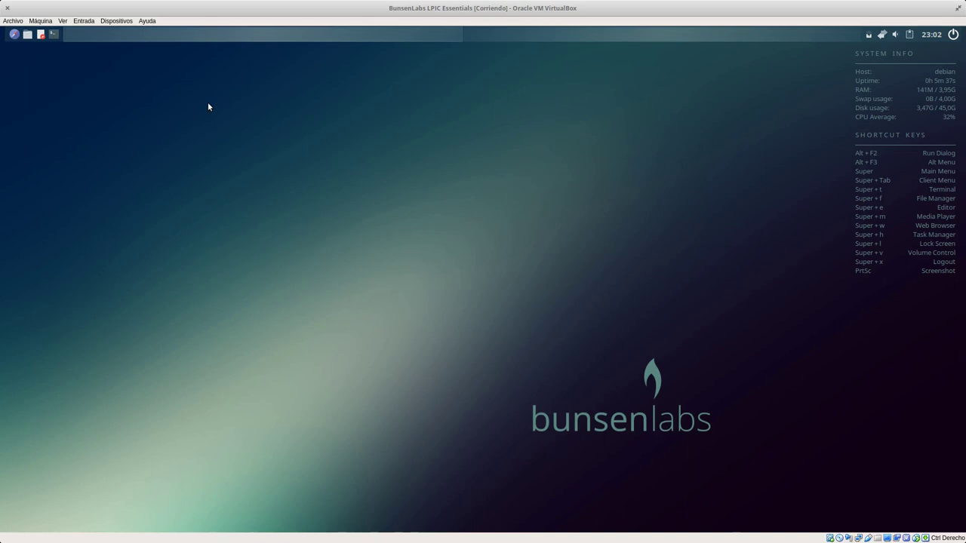
pyautogui.click(31, 36)
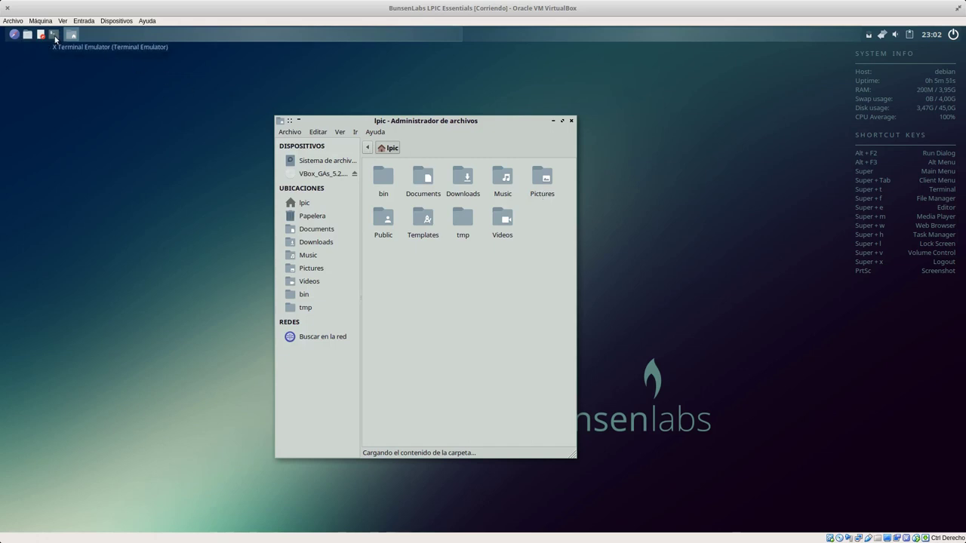
pyautogui.press('super+e')
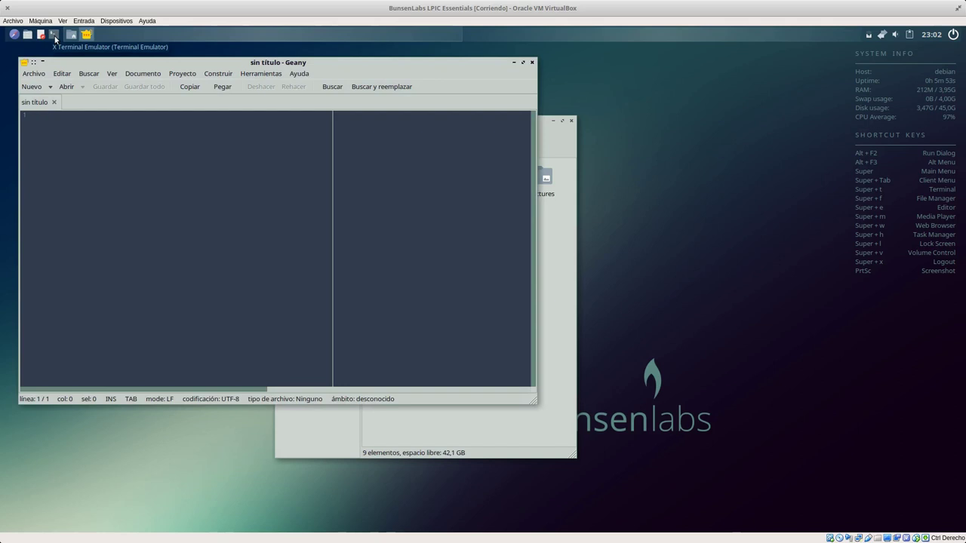
pyautogui.moveTo(312, 66); pyautogui.dragTo(698, 90)
pyautogui.press('super+t')
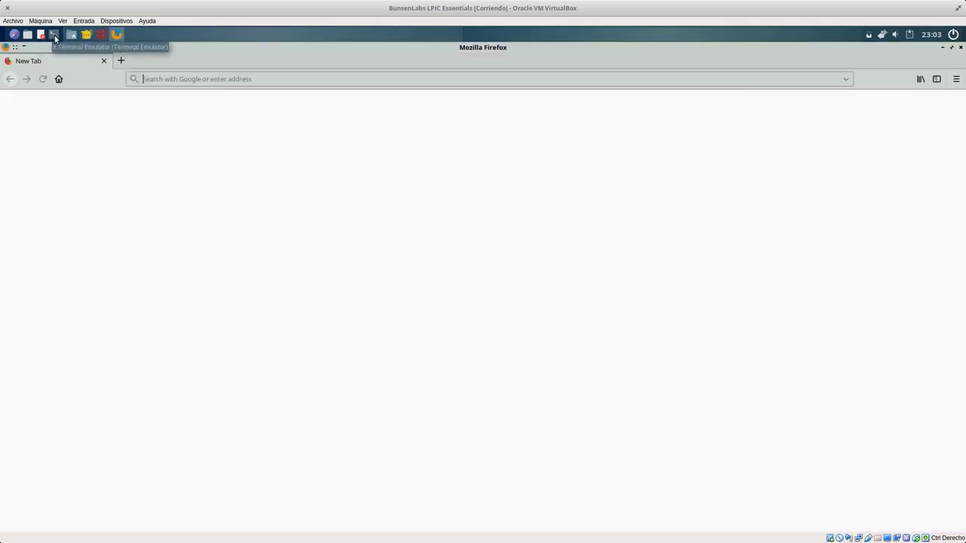
# - Bring the file manager and Geany windows in front of the browser, and move the file manager away from the editor
pyautogui.click(71, 34)
pyautogui.click(86, 34)
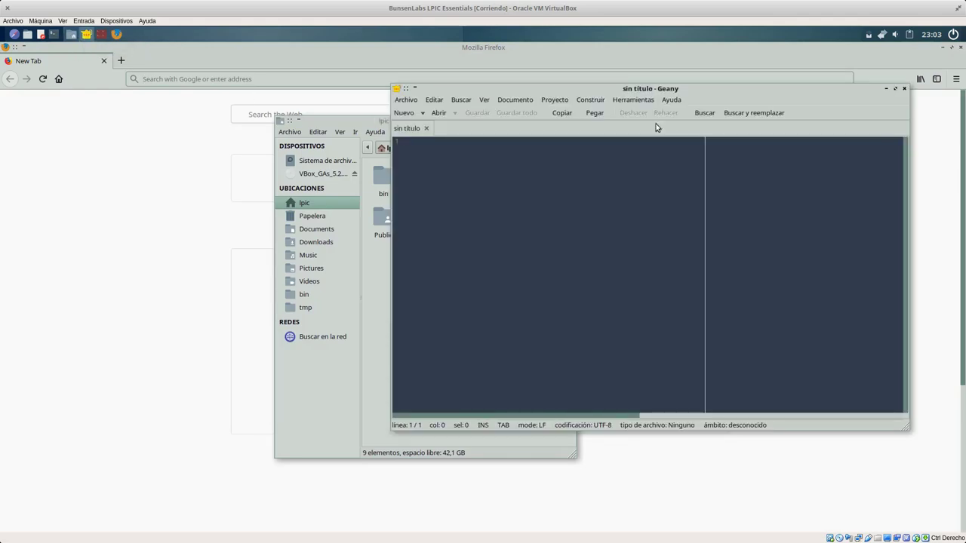
pyautogui.click(356, 118)
pyautogui.moveTo(387, 123); pyautogui.dragTo(280, 61)
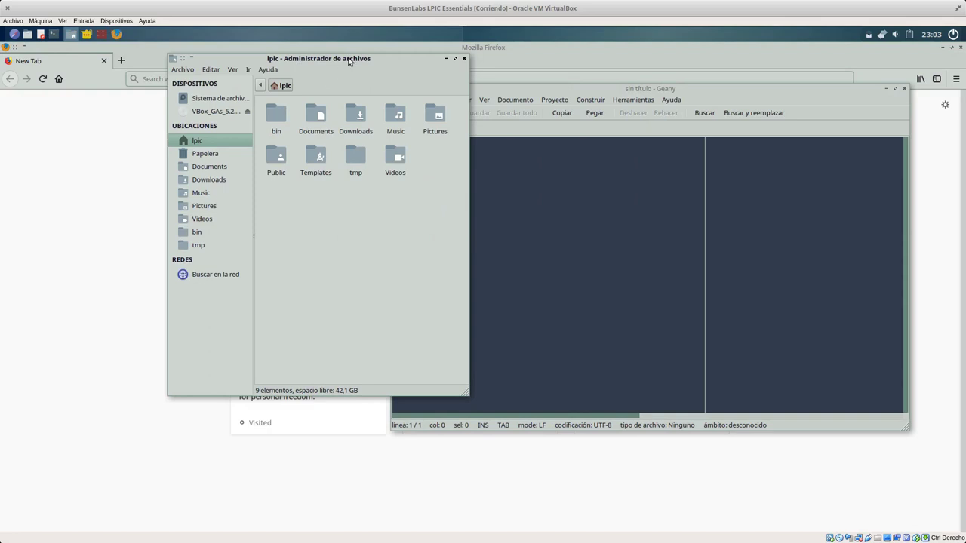
# - Maximize the file manager and open a second tab of the lpic home folder, keeping the first tab active
pyautogui.doubleClick(348, 60)
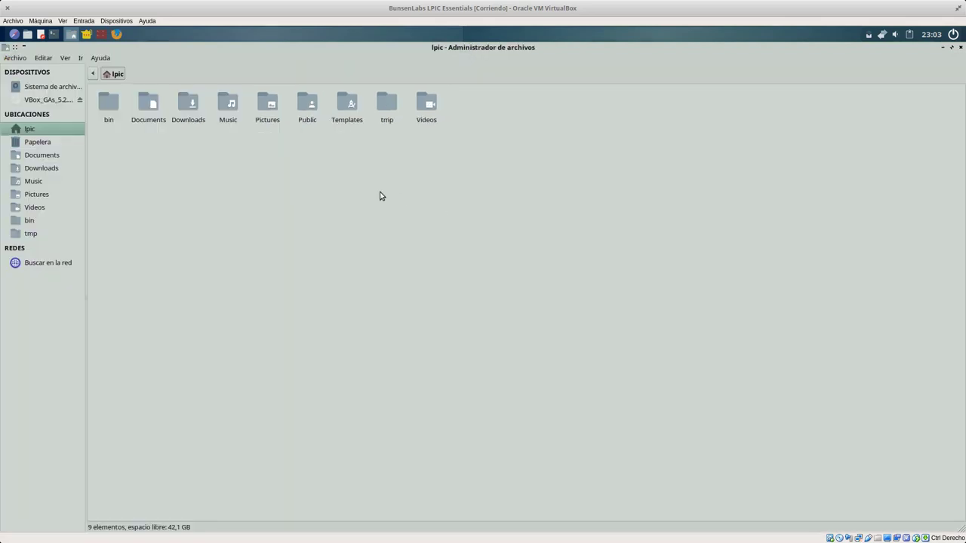
pyautogui.press('F3')
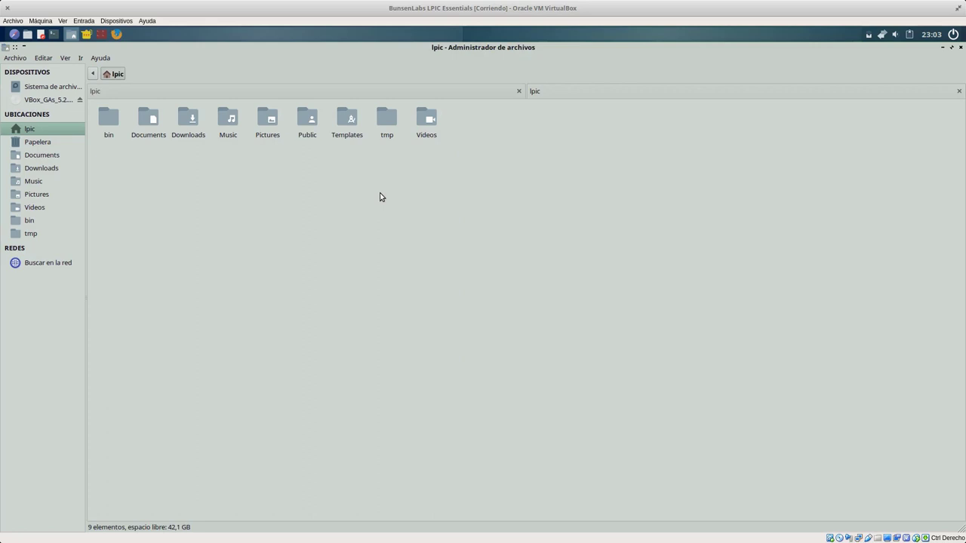
pyautogui.click(244, 89)
# - View the file manager's version and credits information (Acerca de) and close it
pyautogui.click(100, 58)
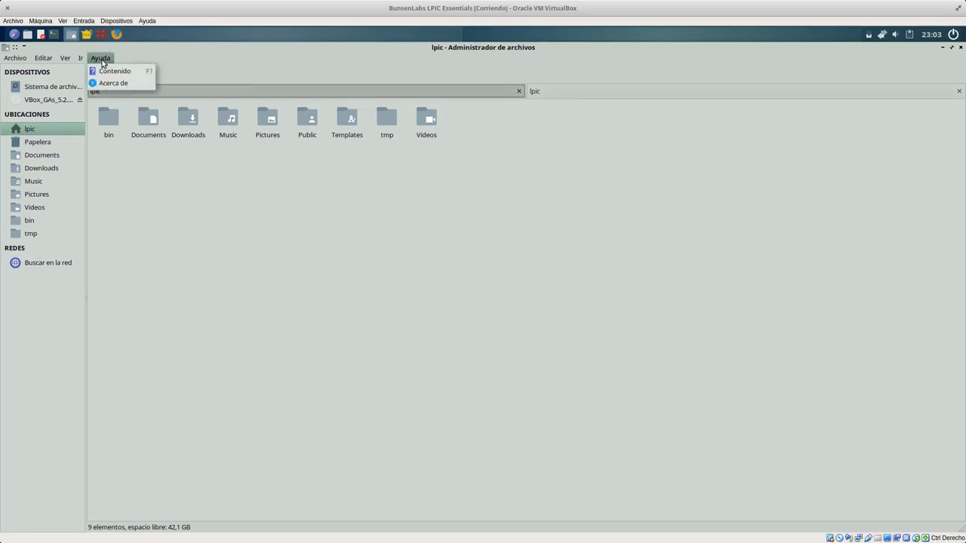
pyautogui.click(132, 82)
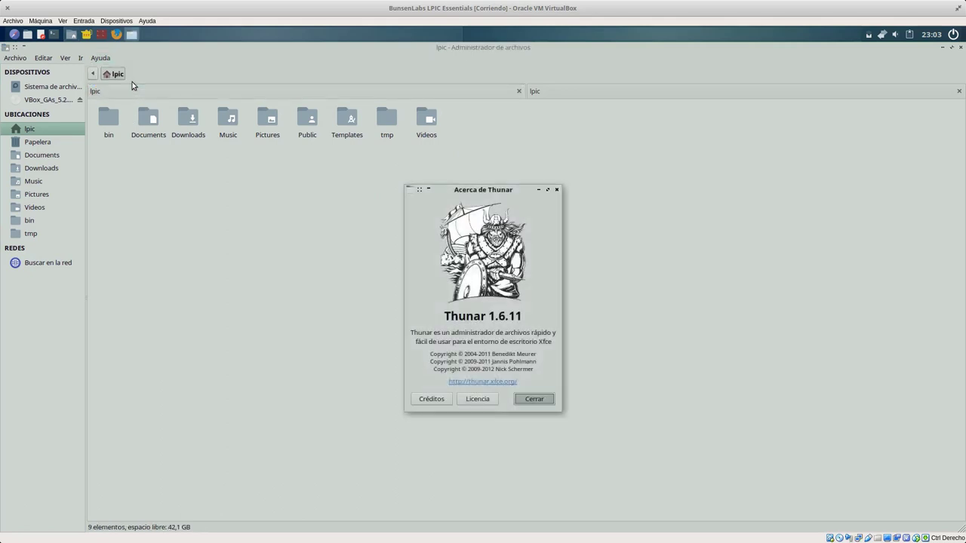
pyautogui.click(558, 189)
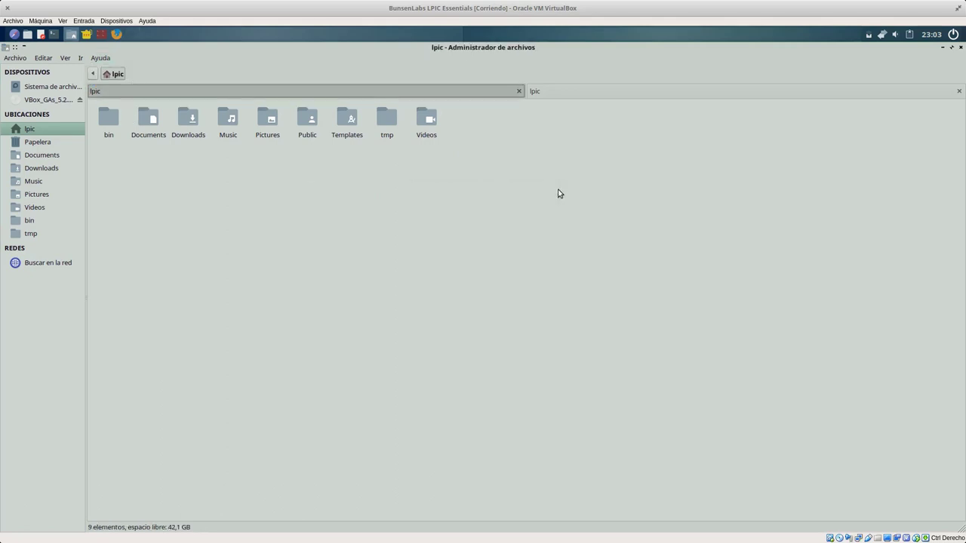
# - Open the Pictures folder in the first file manager tab, going back to the home folder and forward again
pyautogui.click(578, 95)
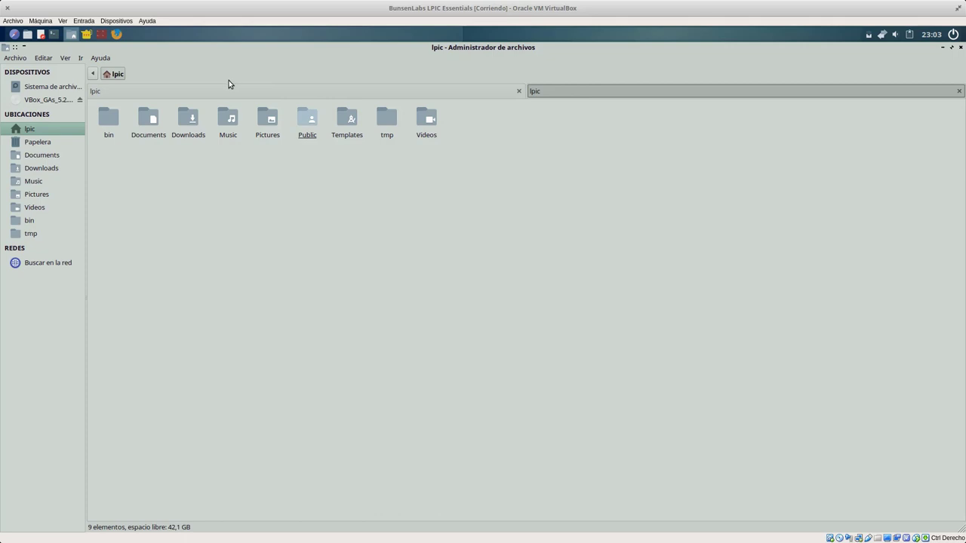
pyautogui.click(273, 135)
pyautogui.press('Return')
pyautogui.hotkey('alt', 'Left')
pyautogui.hotkey('alt', 'Right')
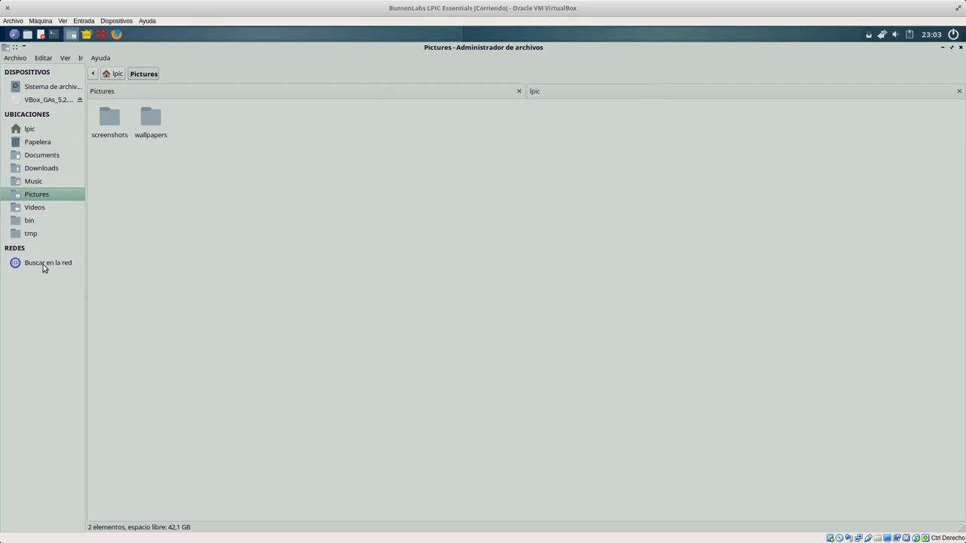
# - Examine the general properties and the permissions of the wallpapers folder, and close its properties
pyautogui.click(160, 124)
pyautogui.rightClick(161, 123)
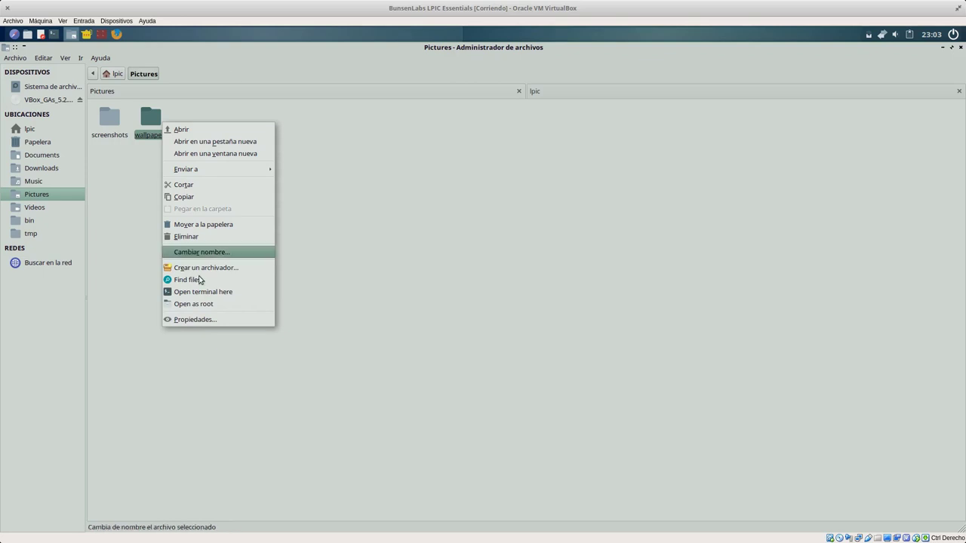
pyautogui.click(206, 322)
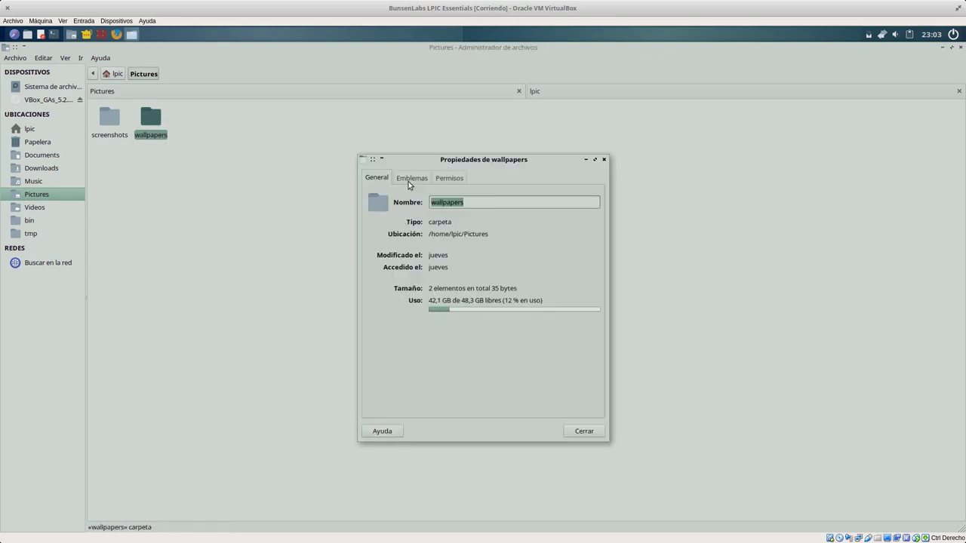
pyautogui.click(439, 178)
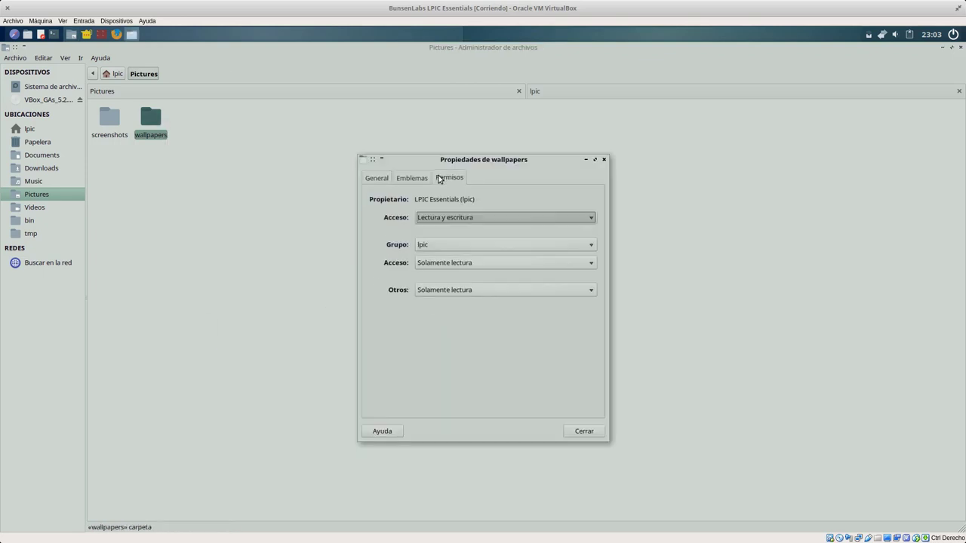
pyautogui.click(386, 183)
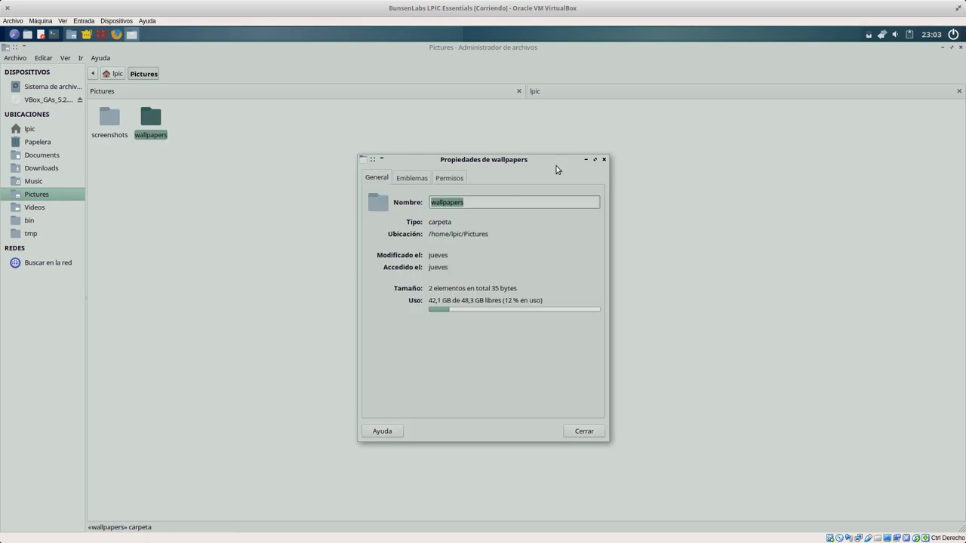
pyautogui.click(603, 159)
# - Examine the wallpapers folder's context options, including the Enviar a destinations, and switch to the lpic tab
pyautogui.rightClick(158, 114)
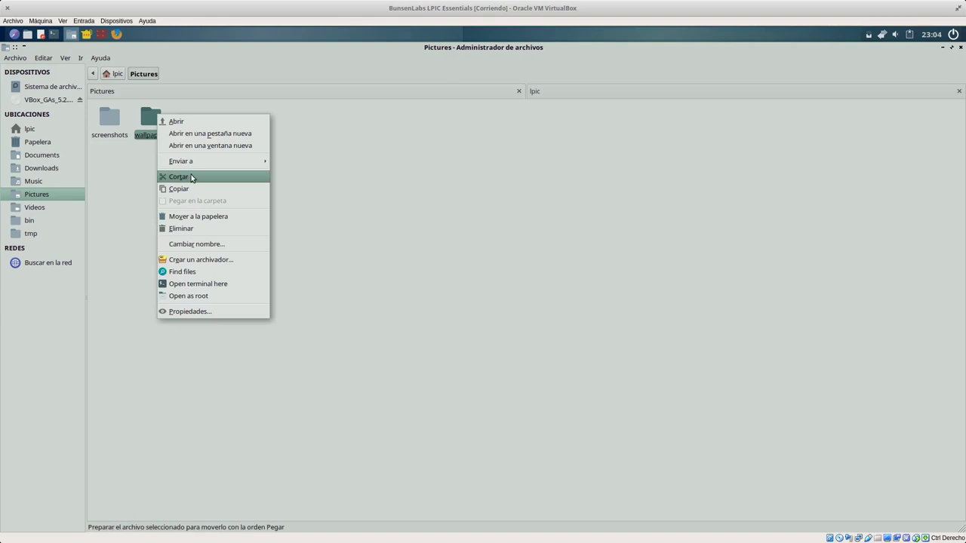
pyautogui.moveTo(196, 162)
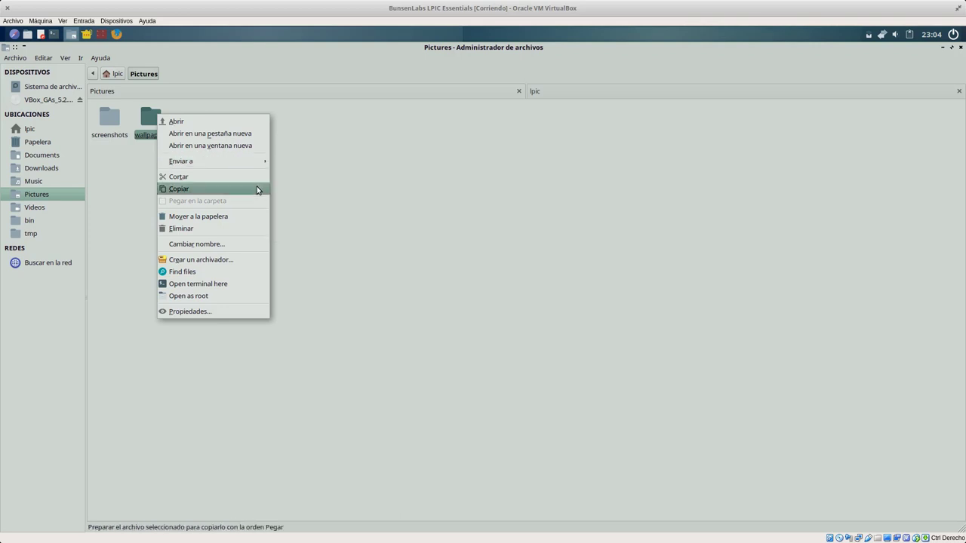
pyautogui.moveTo(231, 156)
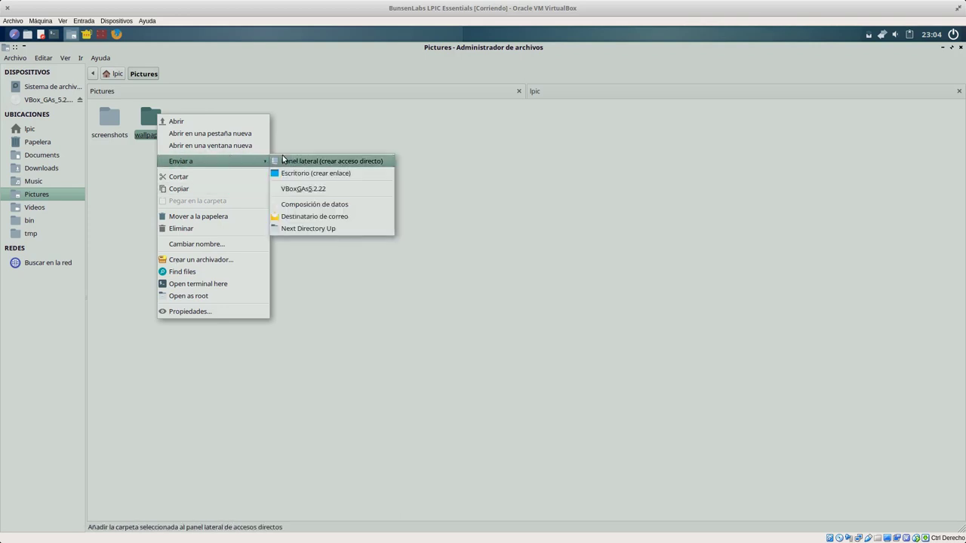
pyautogui.click(259, 189)
pyautogui.click(207, 176)
pyautogui.click(586, 97)
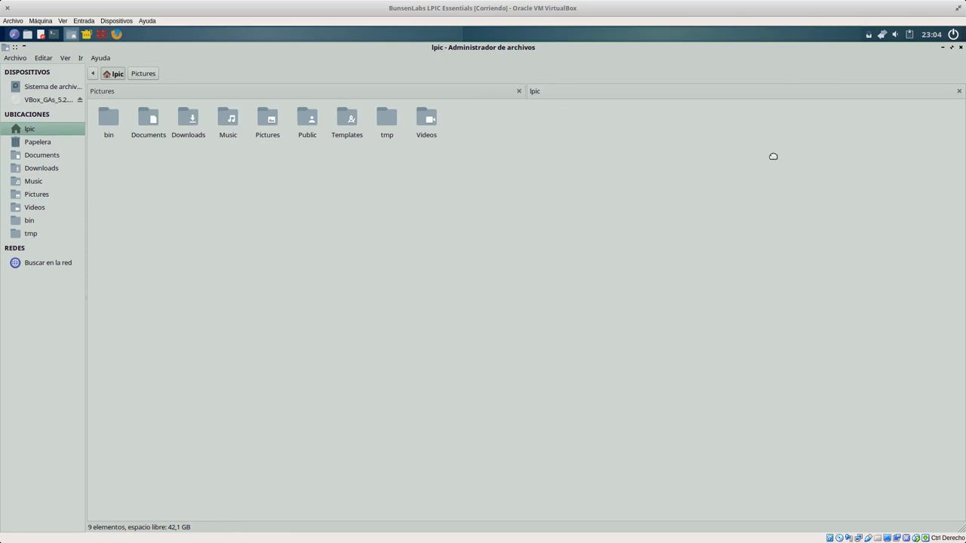
# - Examine the file manager's Archivo and Editar commands and leave them without choosing any
pyautogui.click(14, 59)
pyautogui.moveTo(43, 61)
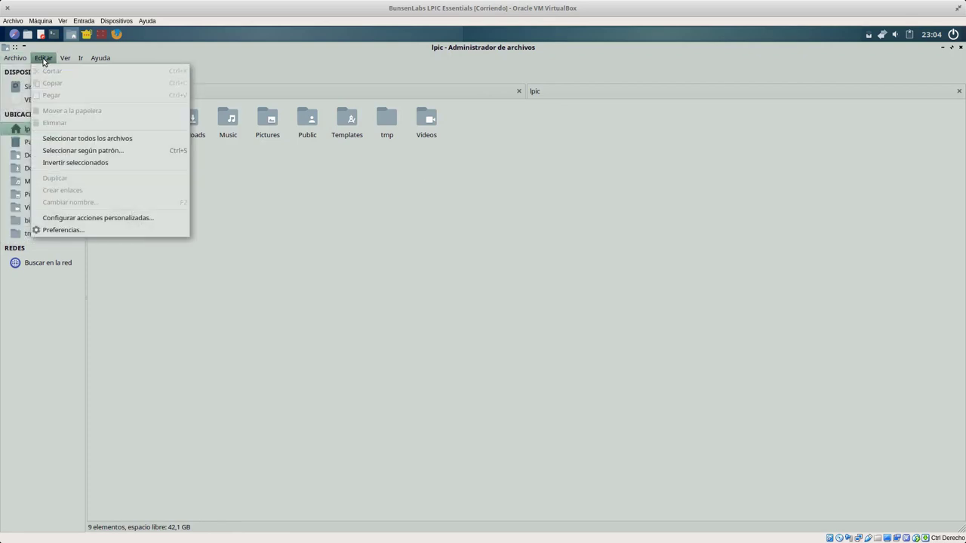
pyautogui.moveTo(14, 58)
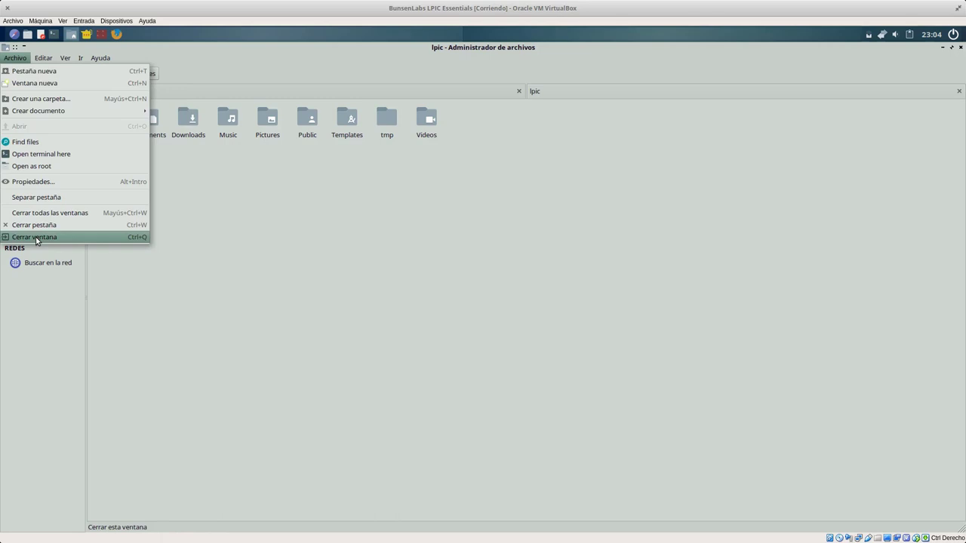
pyautogui.click(508, 82)
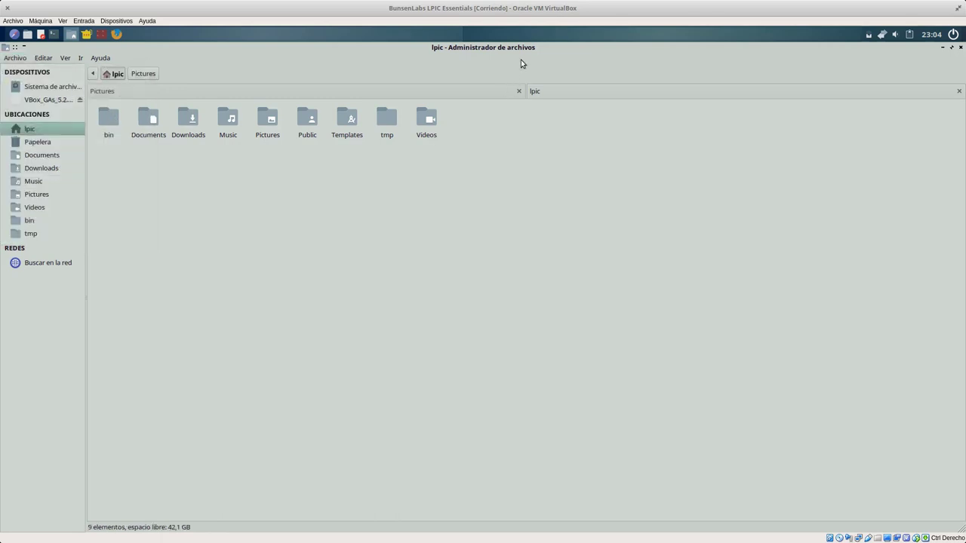
# - Select the bin folder and repeatedly roll the file manager window up to its title bar and back down
pyautogui.click(109, 119)
pyautogui.doubleClick(26, 49)
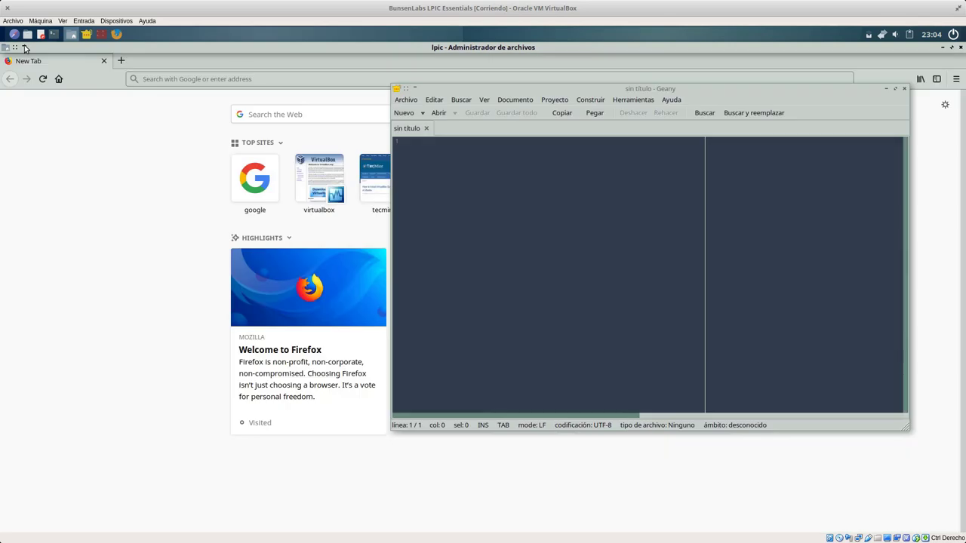
pyautogui.doubleClick(162, 48)
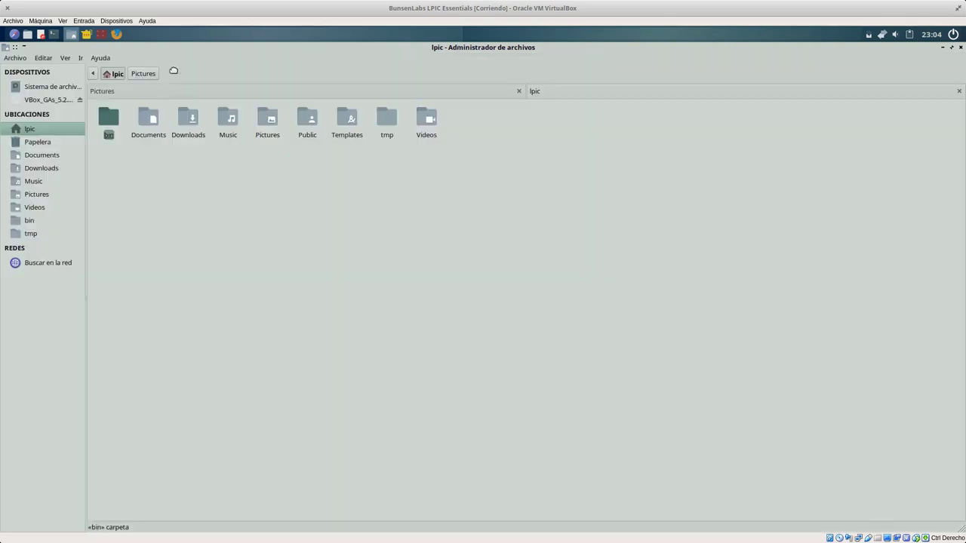
pyautogui.doubleClick(23, 48)
pyautogui.doubleClick(213, 49)
pyautogui.doubleClick(26, 48)
pyautogui.doubleClick(27, 48)
pyautogui.doubleClick(26, 48)
pyautogui.doubleClick(26, 49)
pyautogui.doubleClick(26, 49)
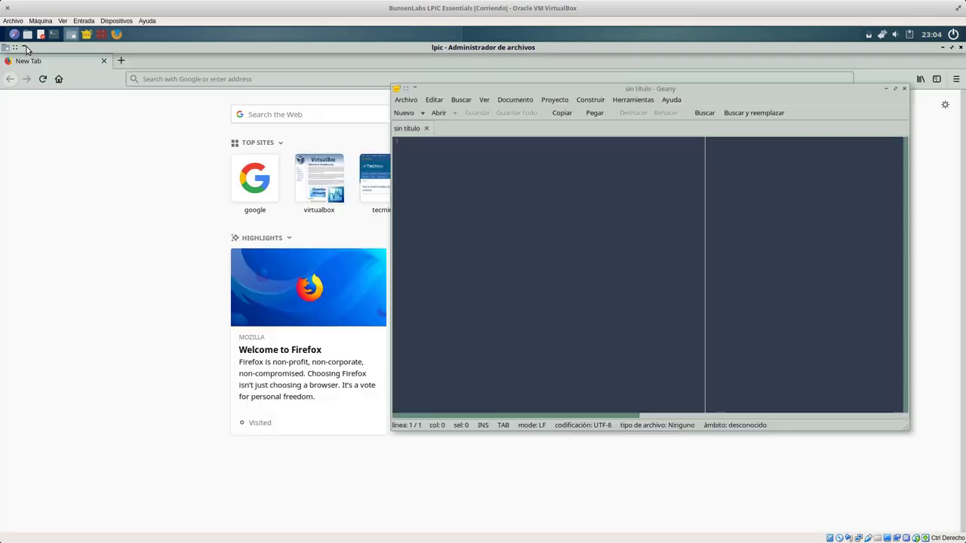
# - Close the file manager, bring Firefox to the front and move it to the second workspace
pyautogui.click(953, 47)
pyautogui.click(960, 47)
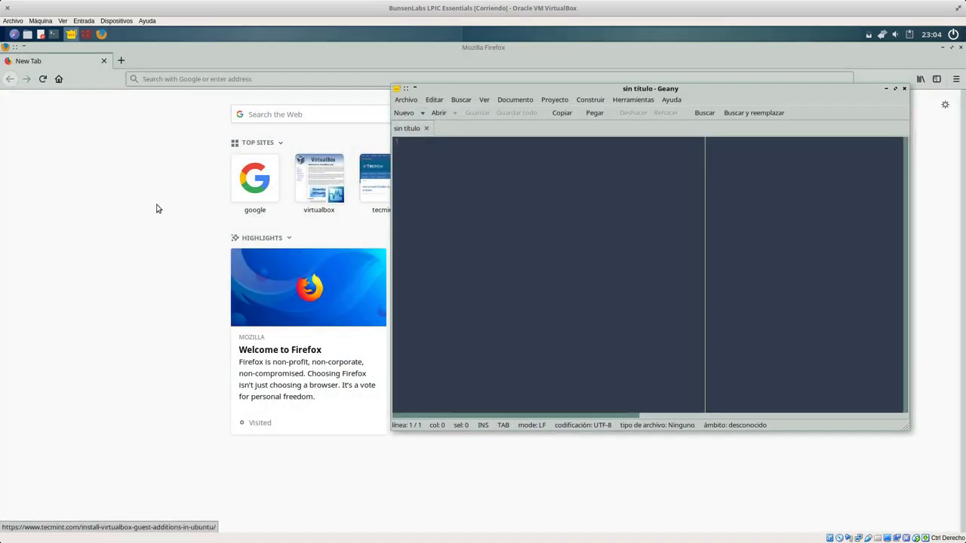
pyautogui.click(167, 138)
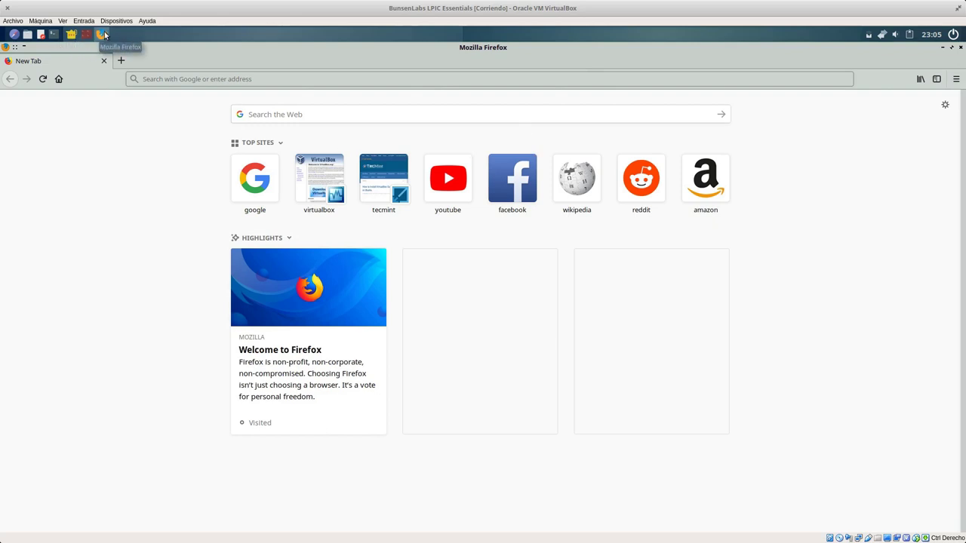
pyautogui.click(487, 33)
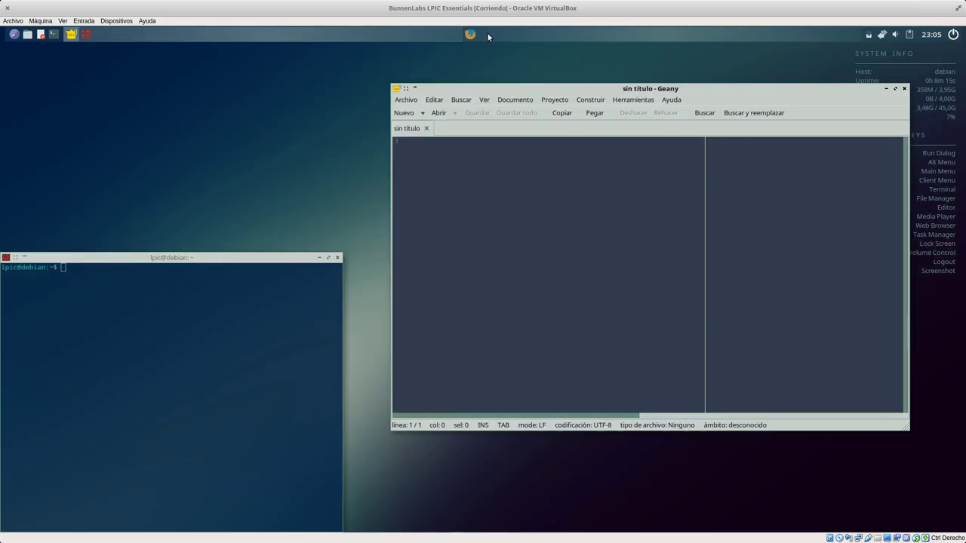
# - Move the terminal window up beside Geany, and close both the terminal and Geany
pyautogui.moveTo(258, 259); pyautogui.dragTo(285, 81)
pyautogui.click(363, 84)
pyautogui.click(905, 89)
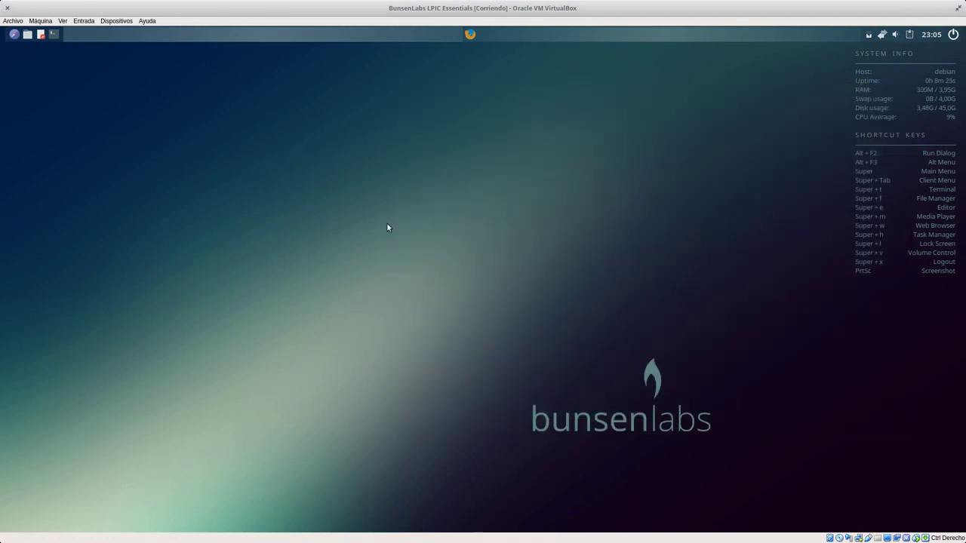
# - Display the BunsenLabs main menu over the empty desktop, dismiss it and display it again from the panel area
pyautogui.rightClick(390, 135)
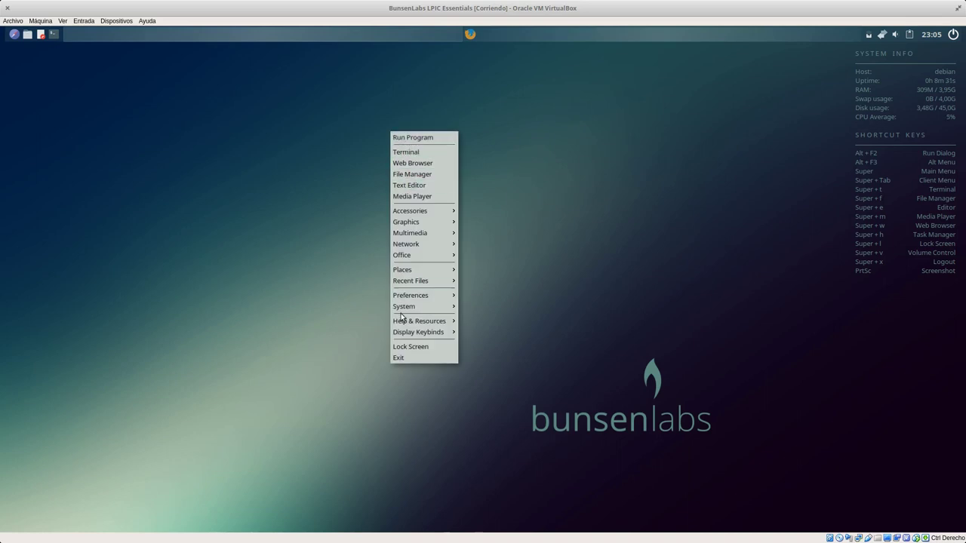
pyautogui.click(533, 99)
pyautogui.rightClick(516, 39)
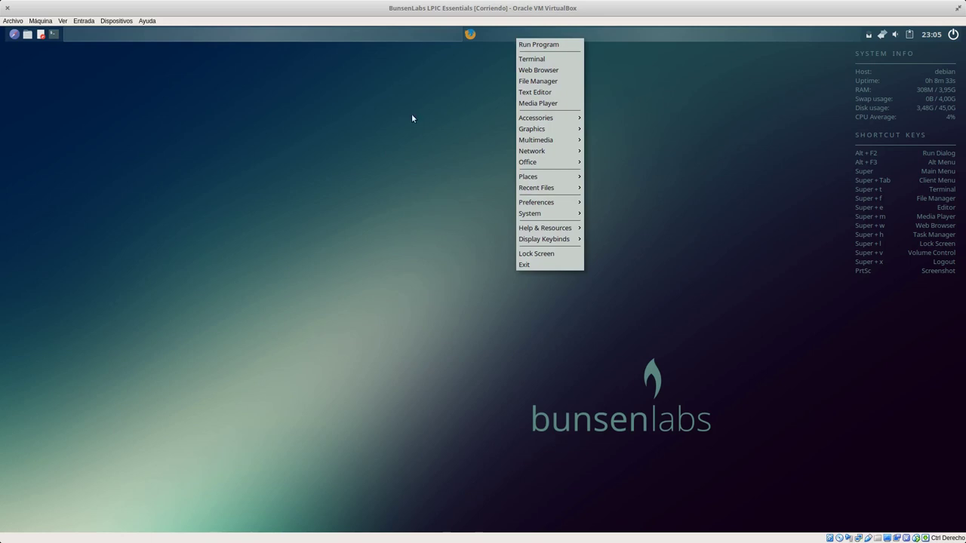
# - Switch to Firefox on the second workspace, compare its page context options with the desktop's main menu, and close Firefox
pyautogui.click(469, 33)
pyautogui.rightClick(118, 195)
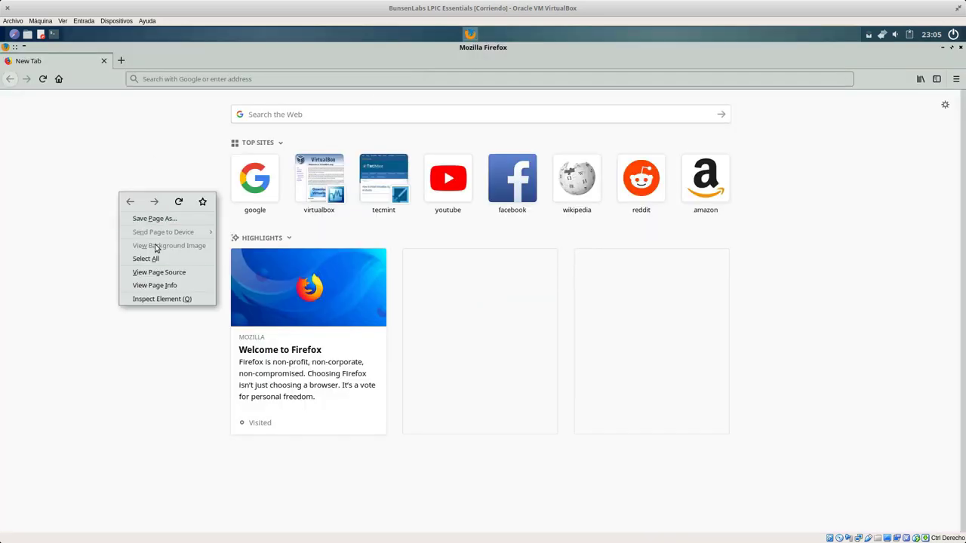
pyautogui.click(118, 154)
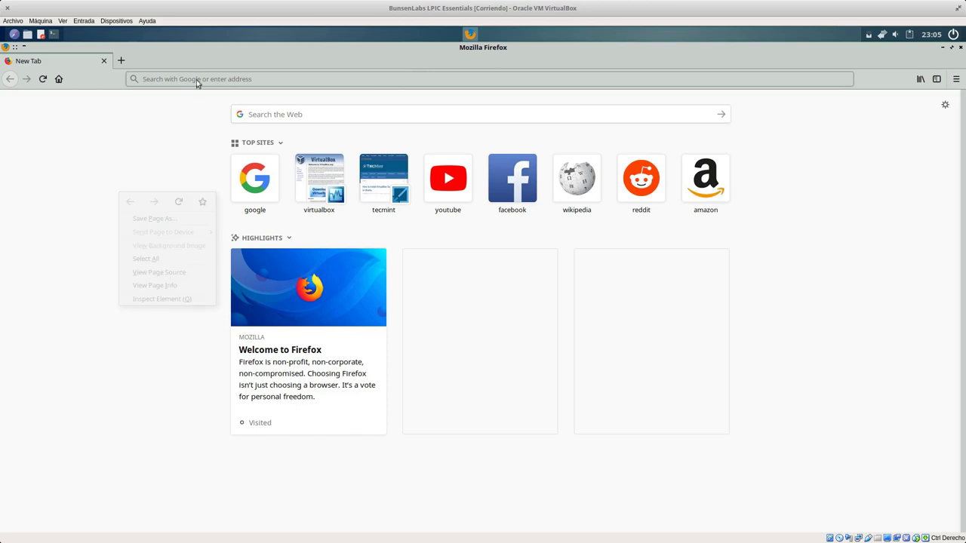
pyautogui.rightClick(255, 36)
pyautogui.click(506, 57)
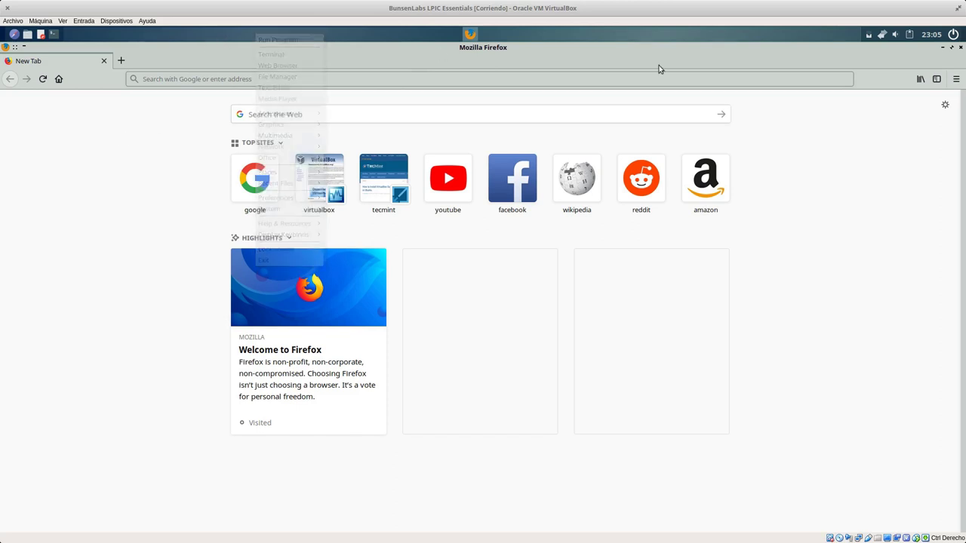
pyautogui.click(961, 48)
# - Launch Task Manager (htop) from the desktop's Accessories, view the running processes and close it
pyautogui.rightClick(268, 40)
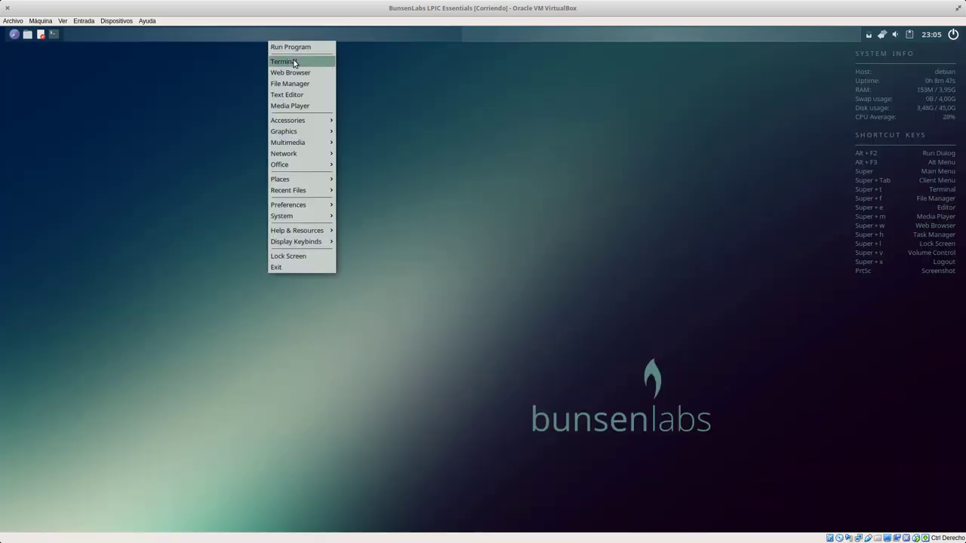
pyautogui.moveTo(309, 124)
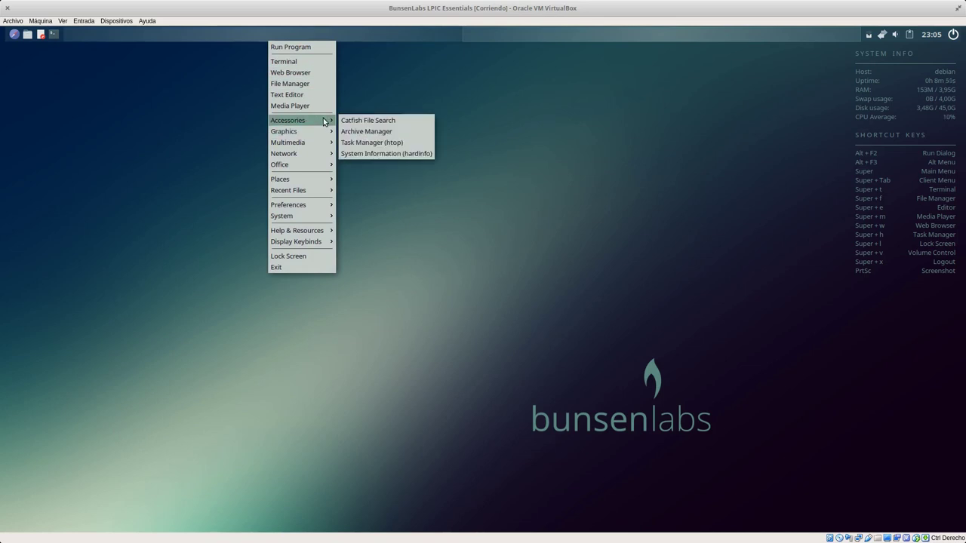
pyautogui.click(376, 141)
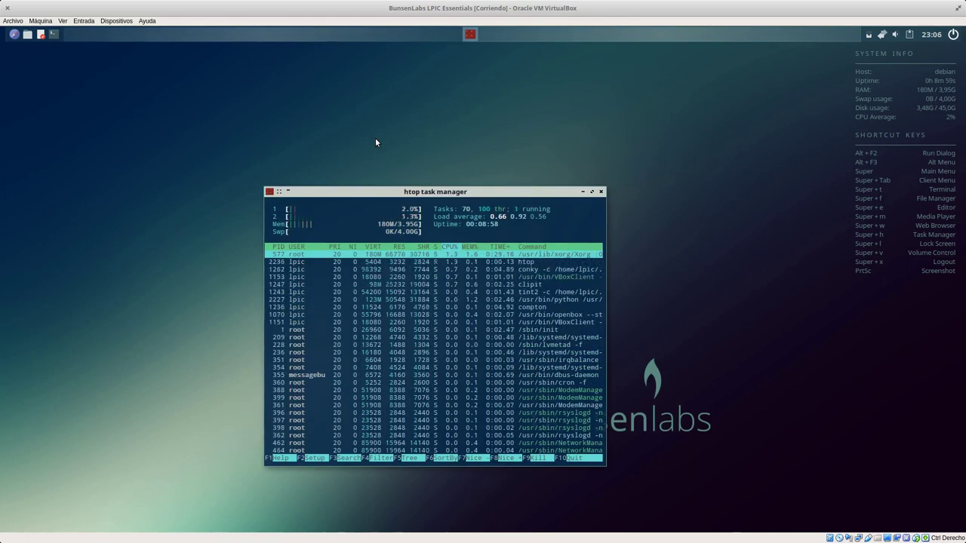
pyautogui.click(600, 192)
# - Launch Synaptic Package Manager from the System category and authenticate by entering the account password
pyautogui.rightClick(270, 128)
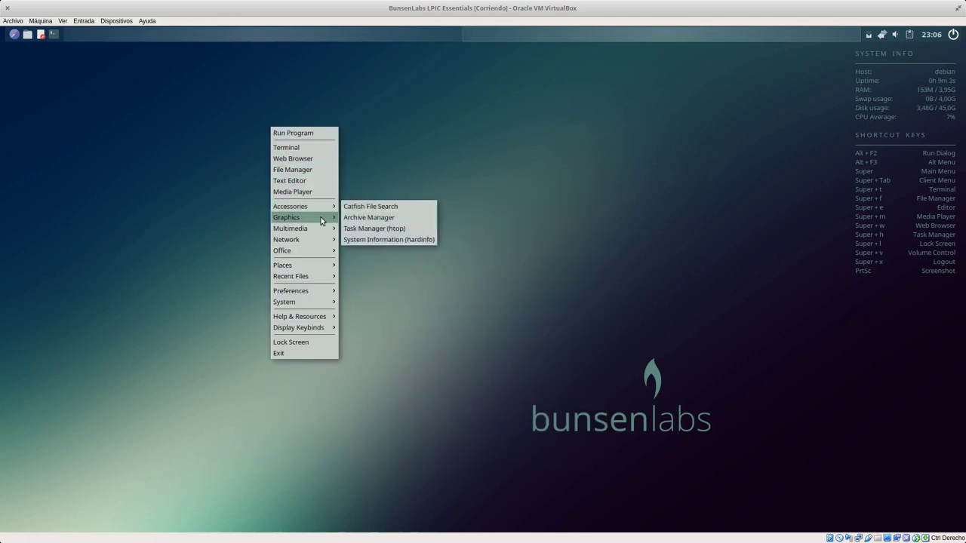
pyautogui.moveTo(322, 219)
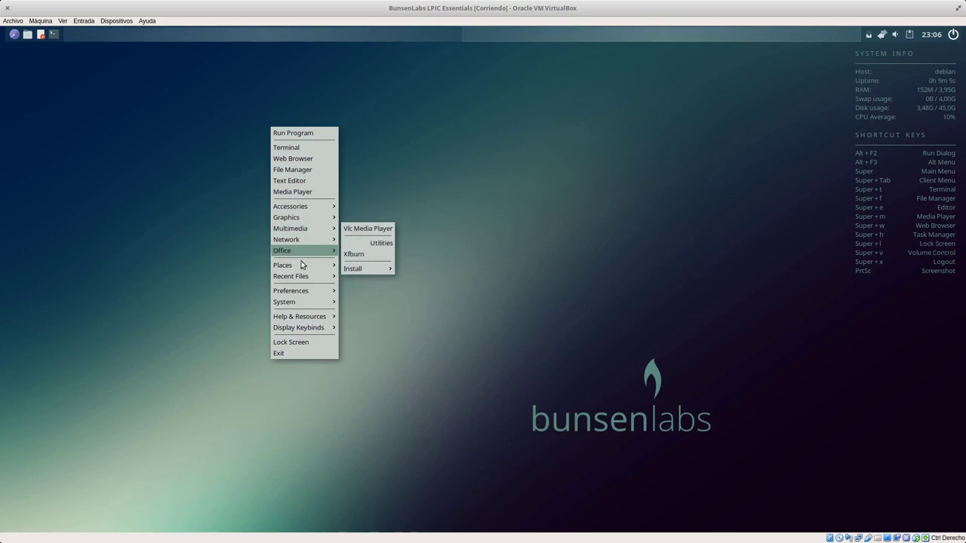
pyautogui.moveTo(298, 296)
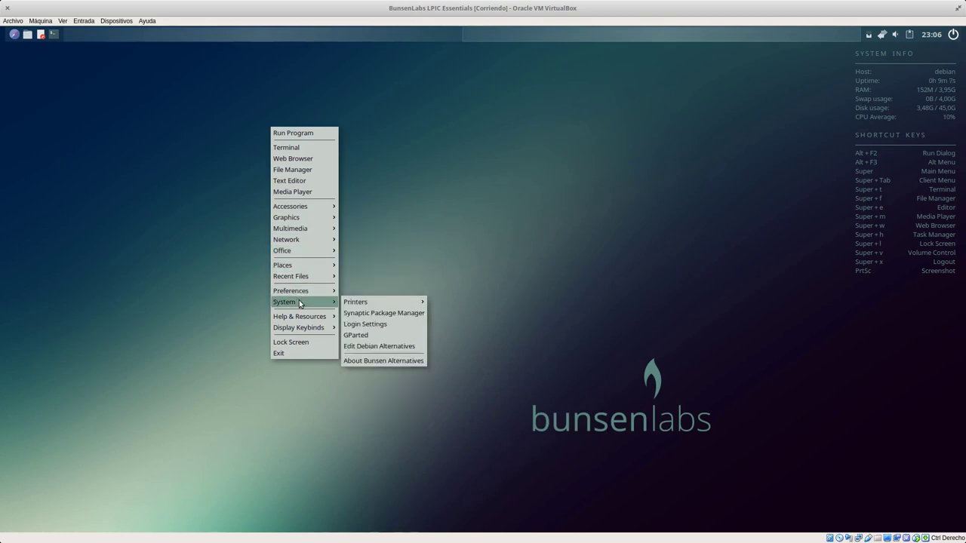
pyautogui.click(400, 314)
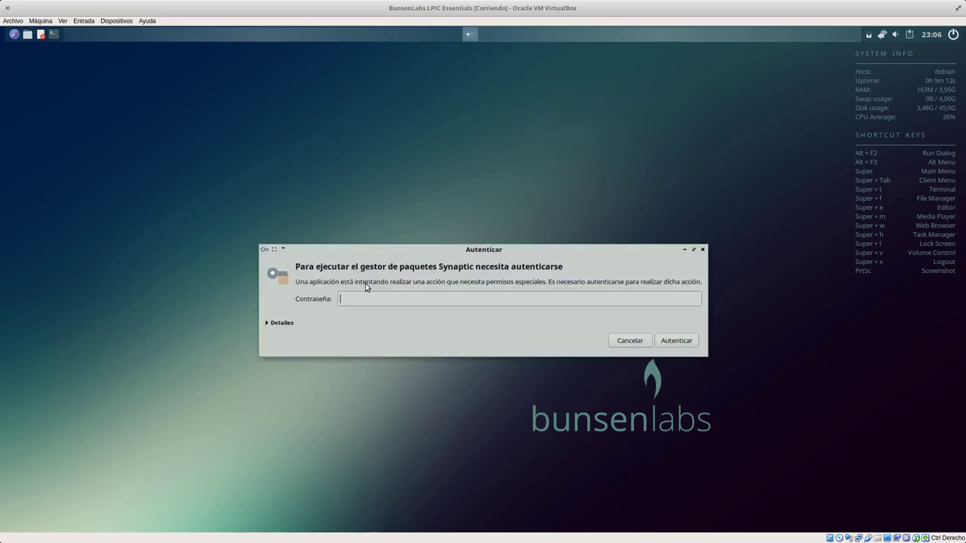
pyautogui.write('•••••••••')
pyautogui.press('Return')
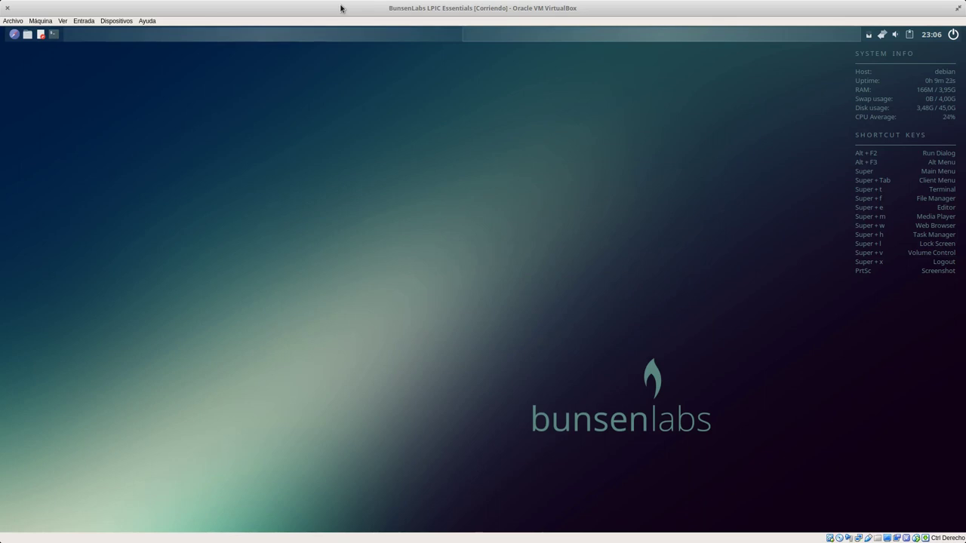
# - Examine the Graphics and Network application categories, including the graphics install options, web browsers and Remote Desktop entries, and dismiss them
pyautogui.rightClick(237, 93)
pyautogui.moveTo(265, 171)
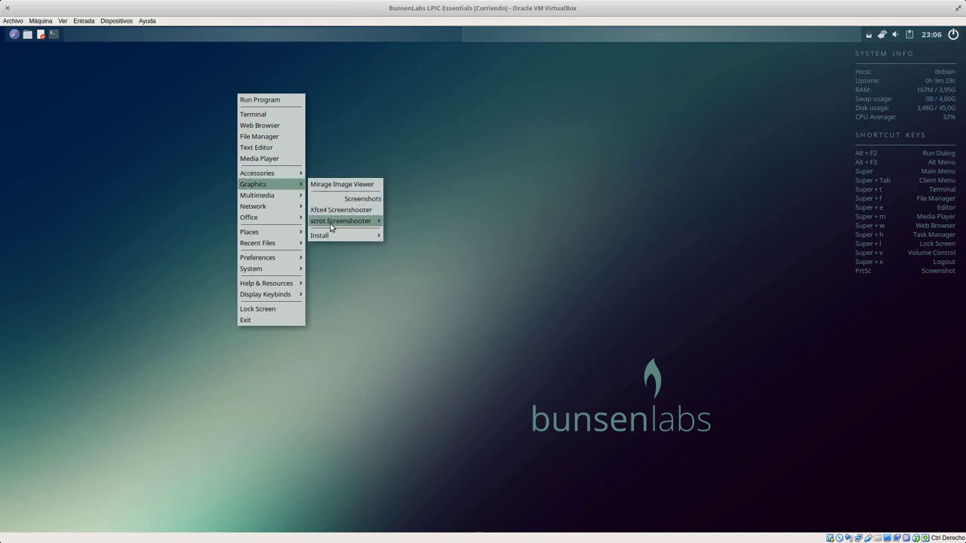
pyautogui.moveTo(330, 237)
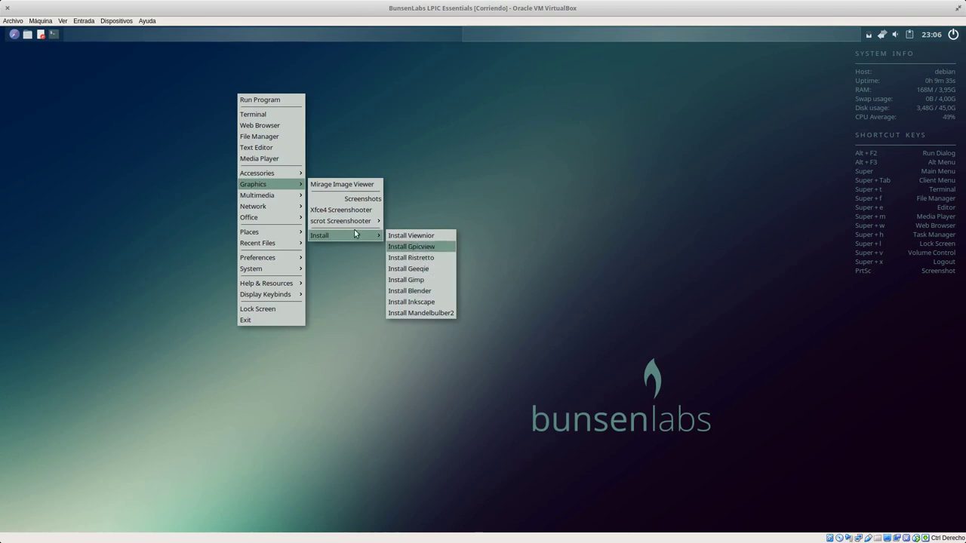
pyautogui.moveTo(290, 196)
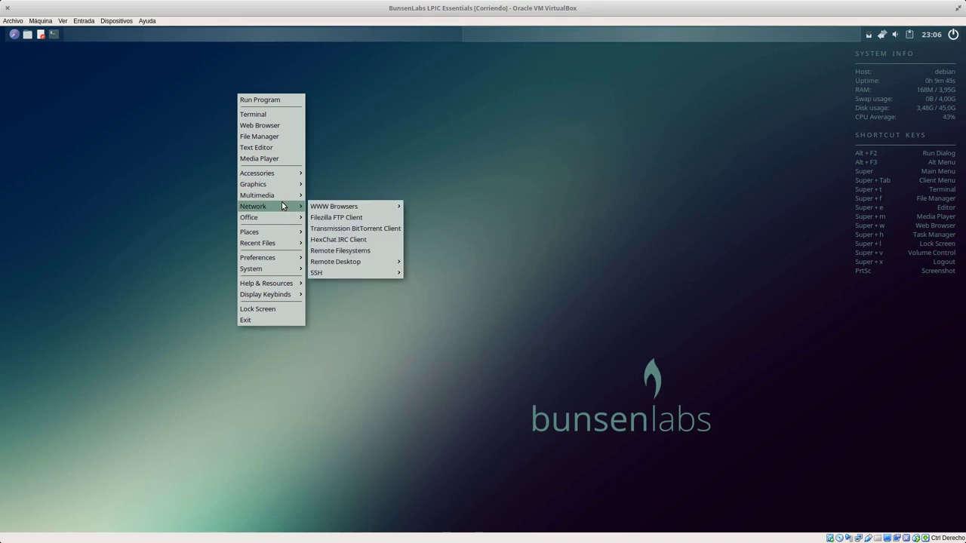
pyautogui.moveTo(353, 209)
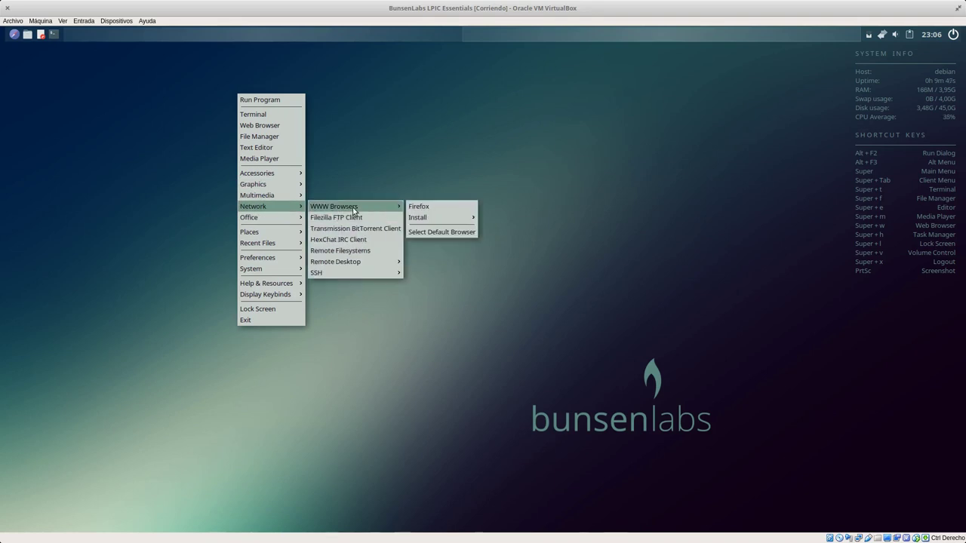
pyautogui.moveTo(451, 218)
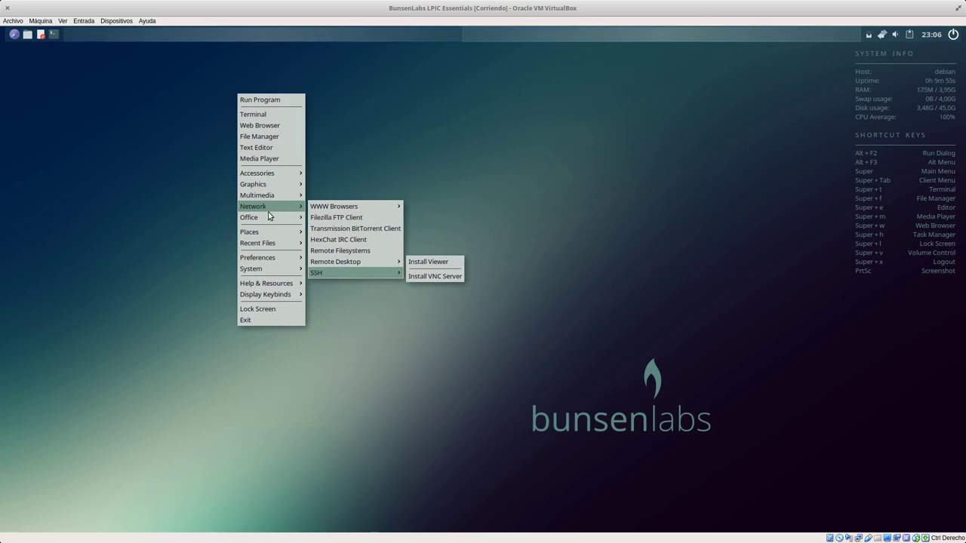
pyautogui.click(137, 150)
# - Examine the Office application category, including the install options offered under LibreOffice
pyautogui.rightClick(242, 108)
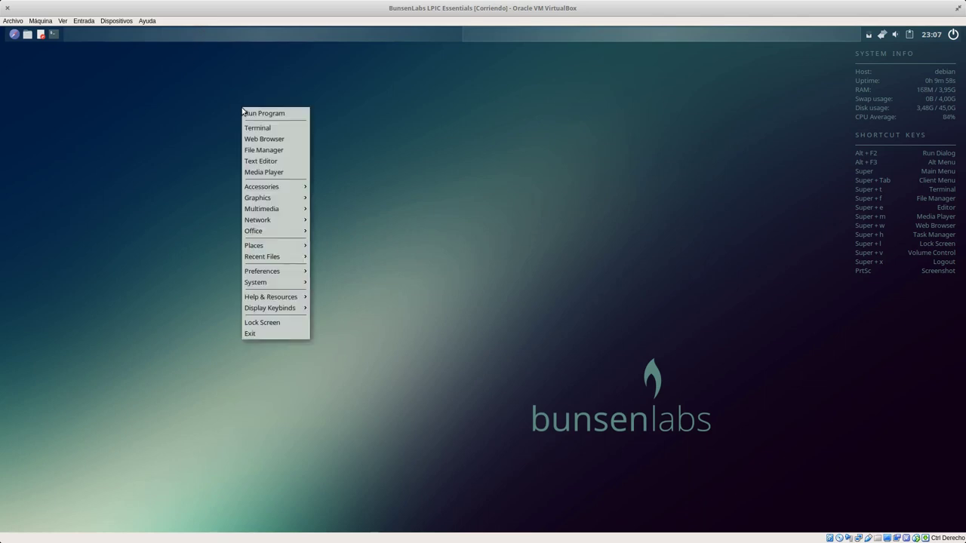
pyautogui.moveTo(258, 231)
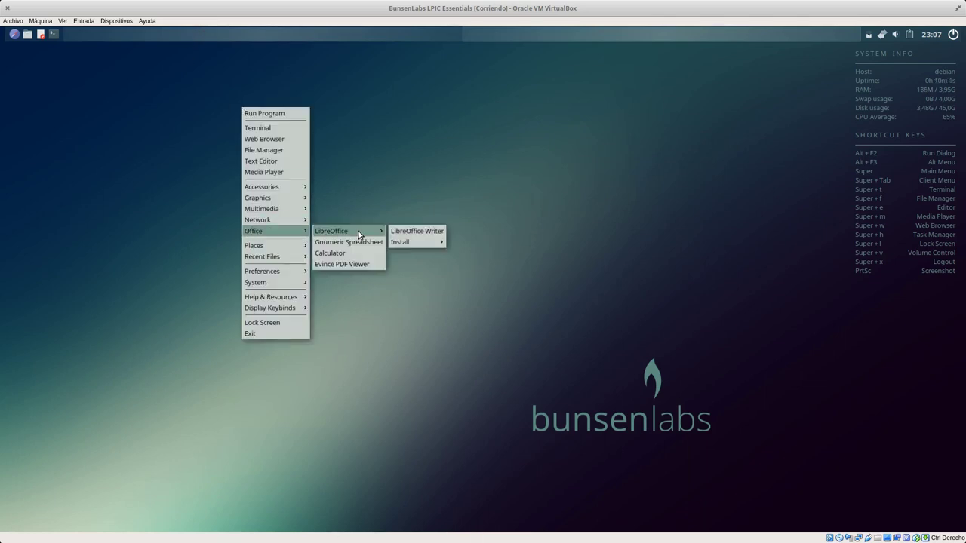
pyautogui.moveTo(431, 248)
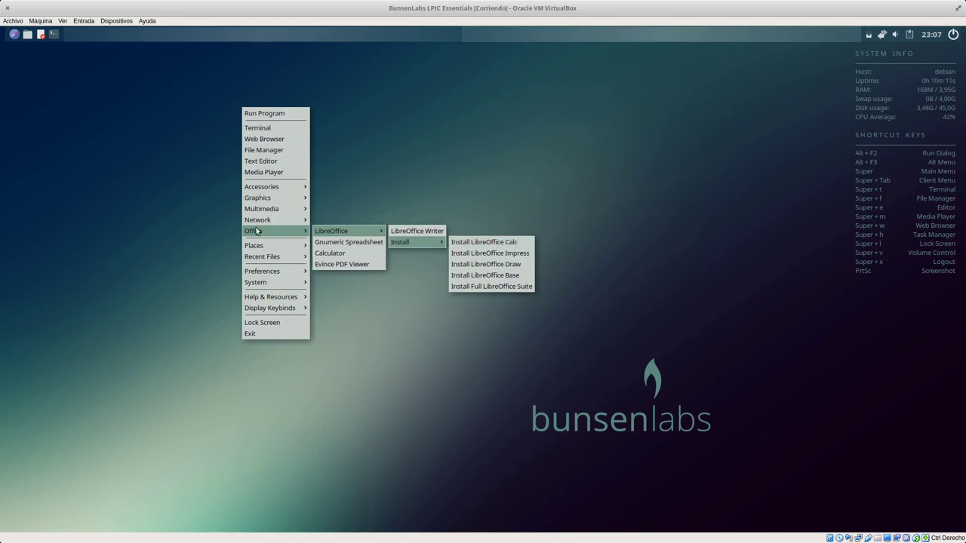
# - View the Places and Preferences categories of the desktop menu and open the Openbox Menu Editor
pyautogui.moveTo(277, 248)
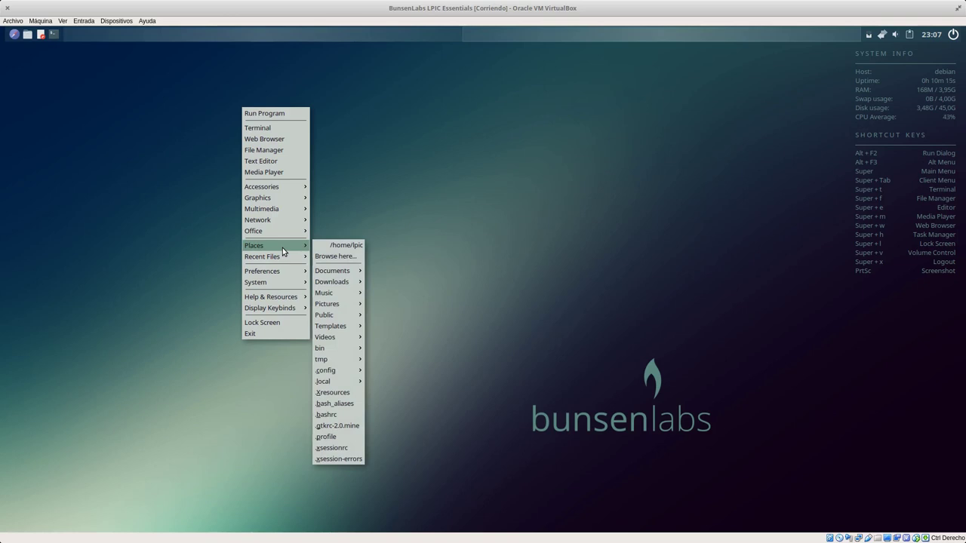
pyautogui.moveTo(277, 271)
pyautogui.moveTo(348, 273)
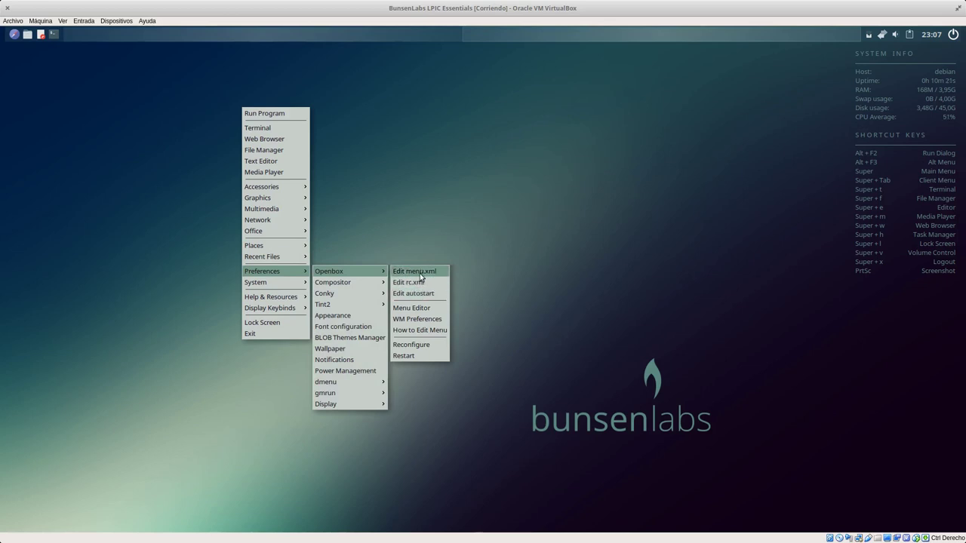
pyautogui.click(414, 308)
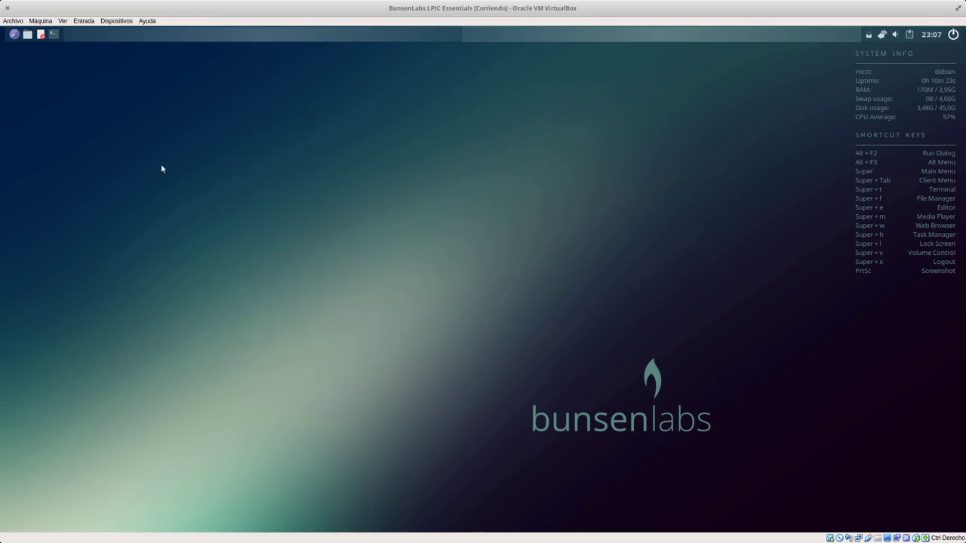
pyautogui.rightClick(261, 75)
pyautogui.click(429, 168)
# - Expand the Openbox 3 menu and change the label of its Run Program item to "Ejecutar Programa"
pyautogui.click(308, 226)
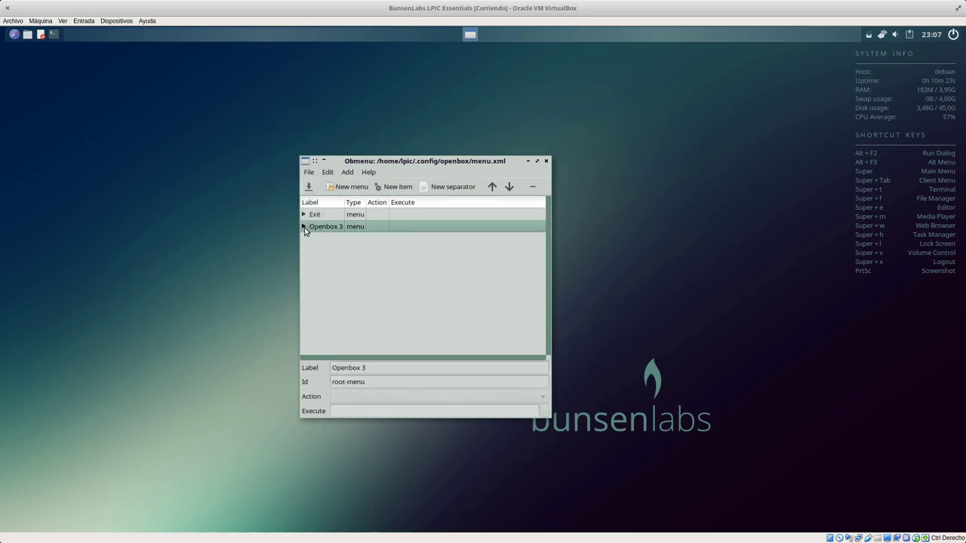
pyautogui.click(303, 226)
pyautogui.click(330, 240)
pyautogui.doubleClick(348, 367)
pyautogui.click(348, 368)
pyautogui.hotkey('ctrl', 'a')
pyautogui.write('E')
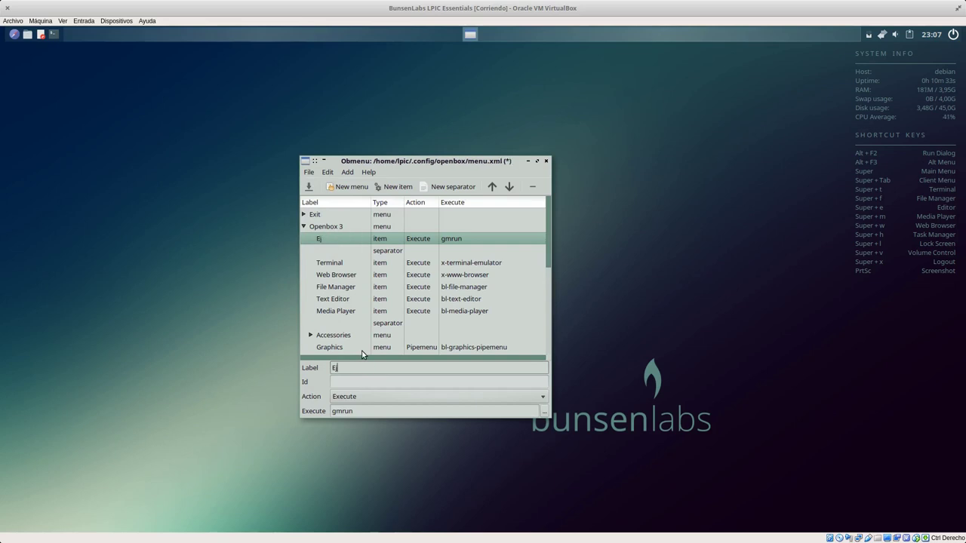
pyautogui.write('jecutar Programa')
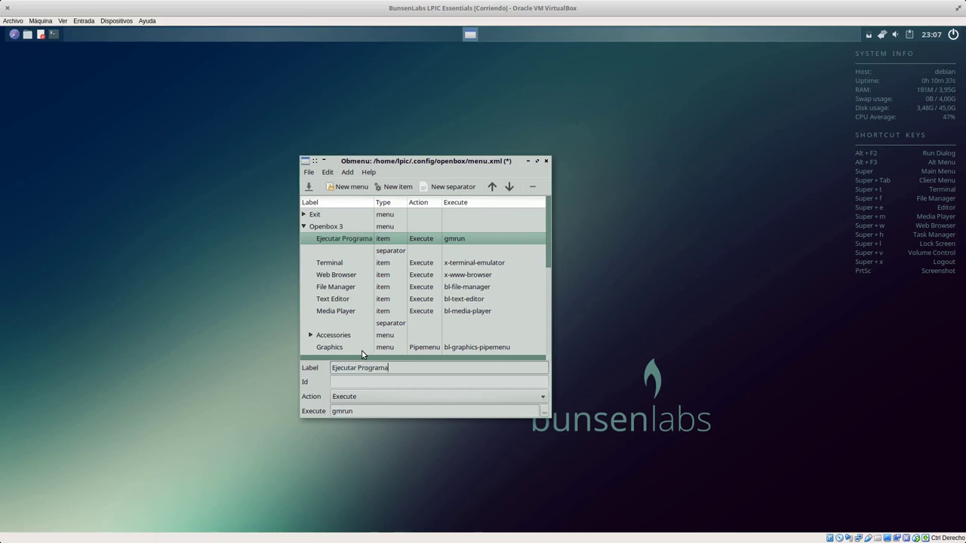
# - Save the changes to Openbox's menu.xml and close the menu editor
pyautogui.click(310, 178)
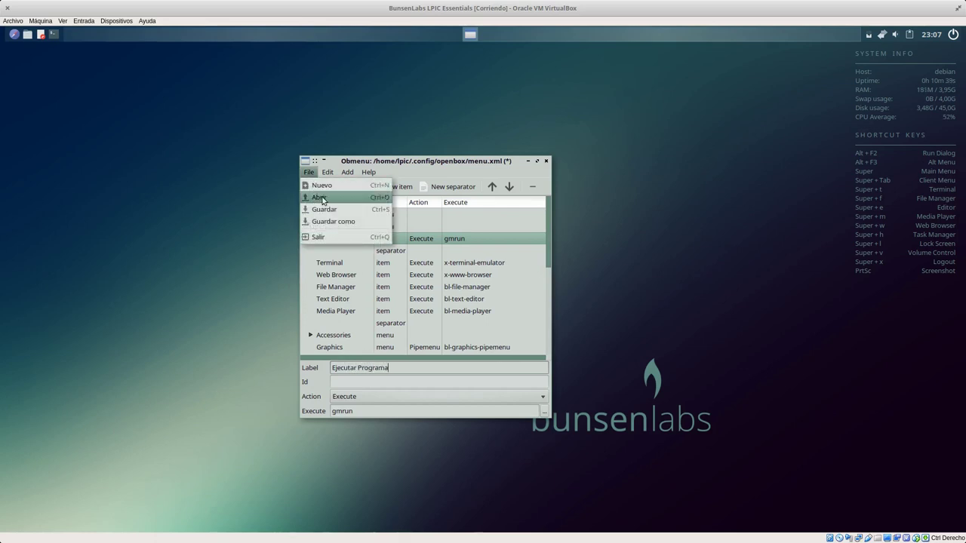
pyautogui.click(375, 214)
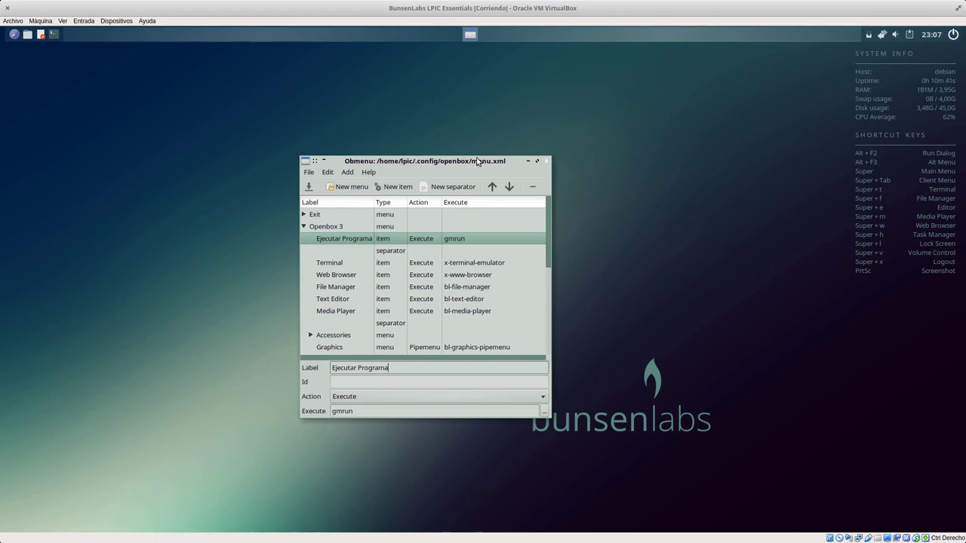
pyautogui.click(546, 161)
# - Open the Appearance preferences, view the control themes and color options, close the dialog, and review the desktop menu briefly
pyautogui.rightClick(254, 86)
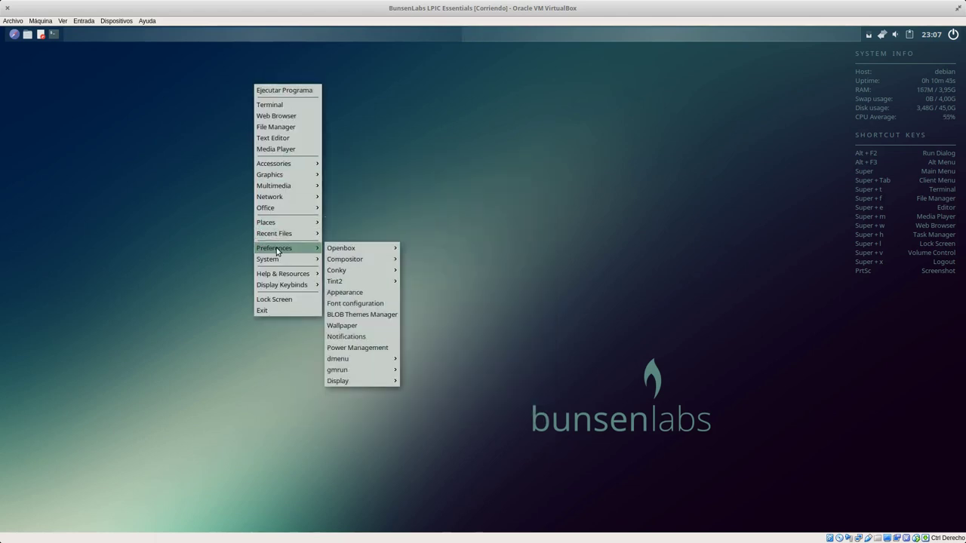
pyautogui.moveTo(358, 254)
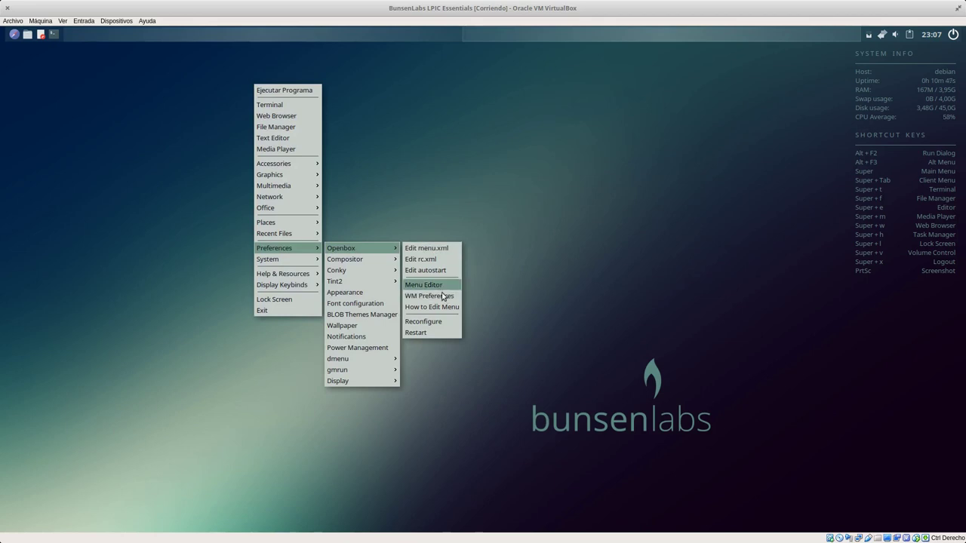
pyautogui.click(384, 294)
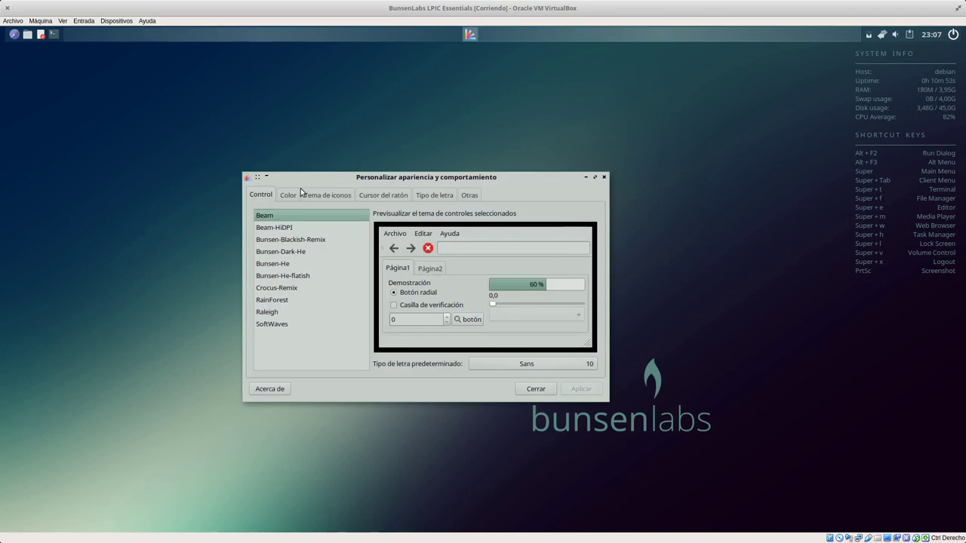
pyautogui.click(290, 197)
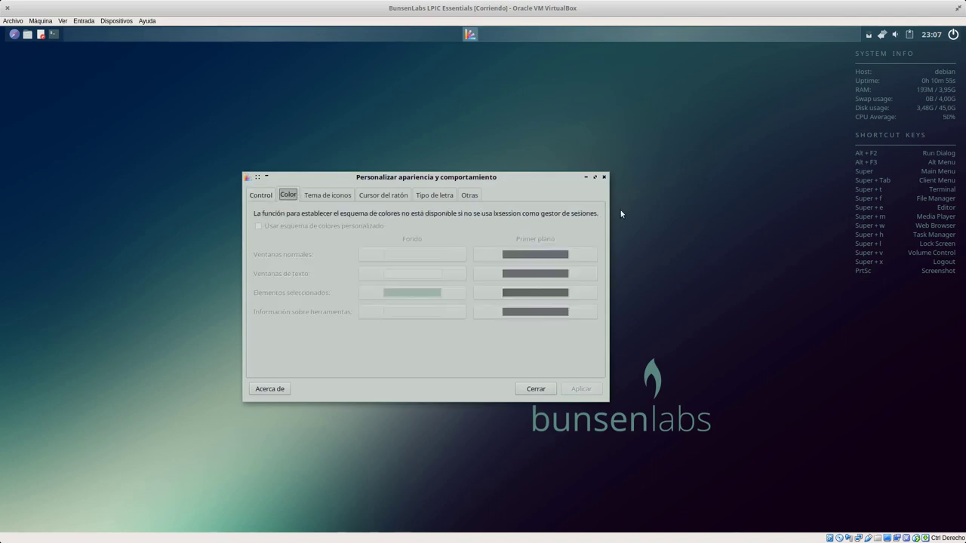
pyautogui.click(604, 178)
pyautogui.rightClick(210, 131)
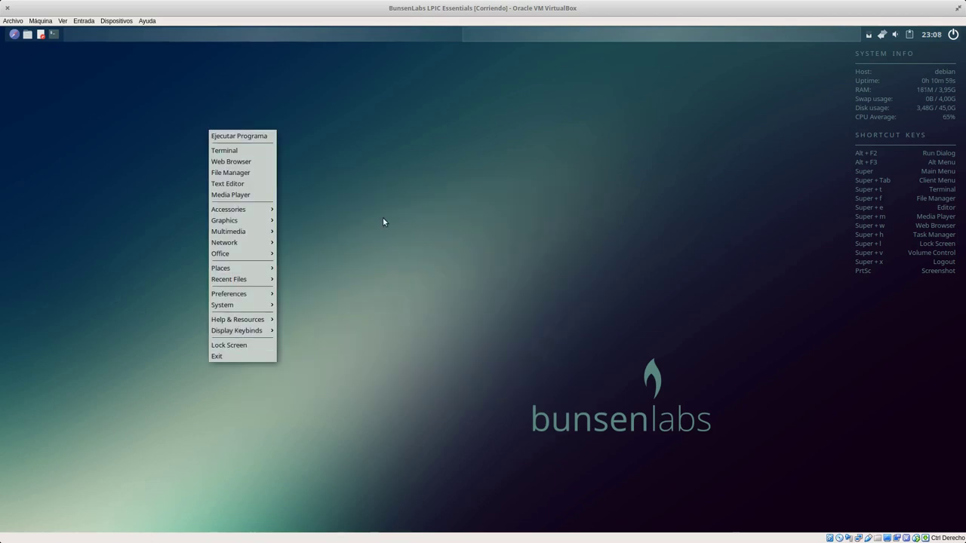
pyautogui.click(570, 197)
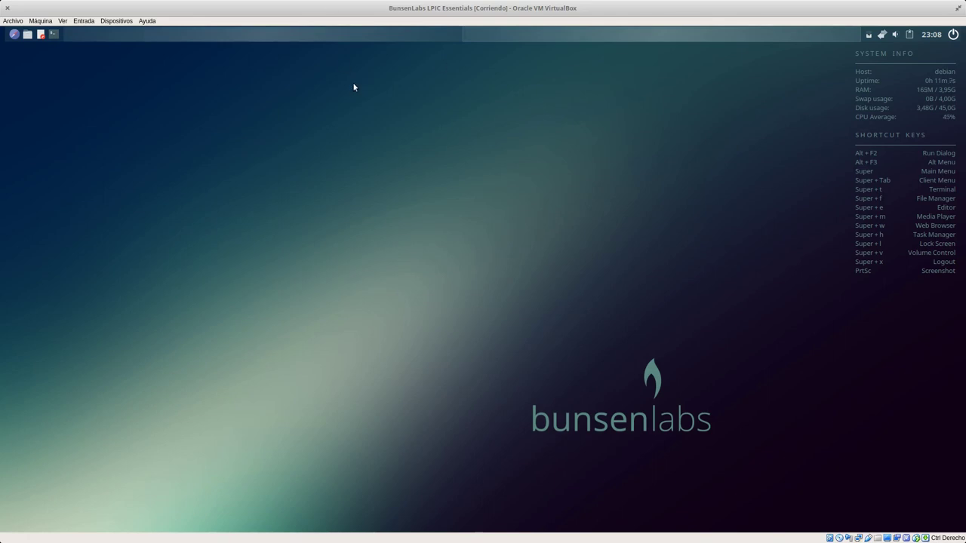
# - Launch Synaptic Package Manager from the System category again and authenticate with the account password
pyautogui.rightClick(335, 76)
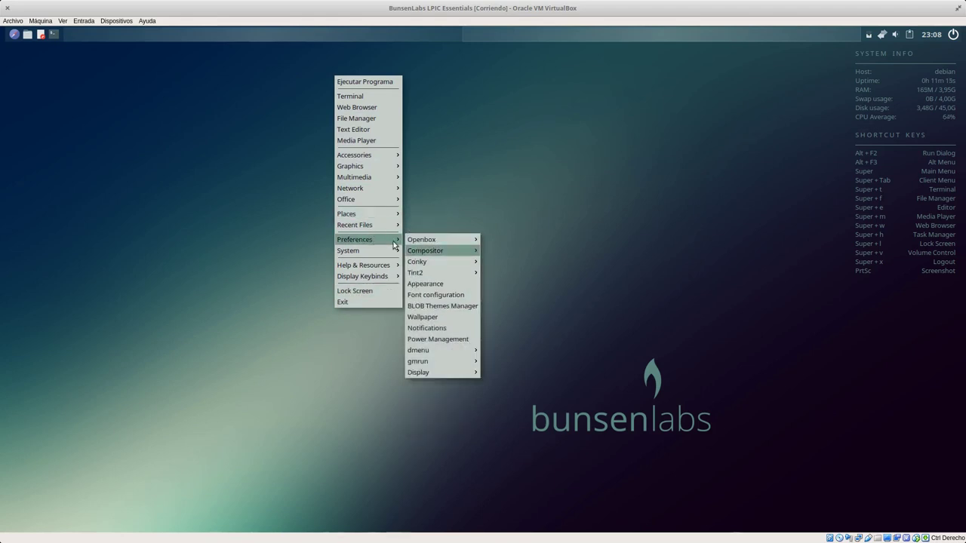
pyautogui.moveTo(371, 252)
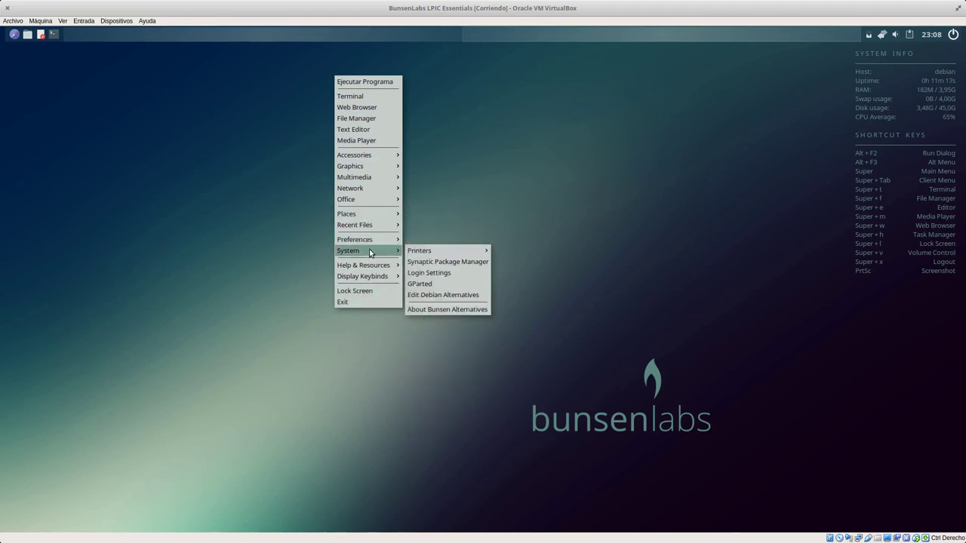
pyautogui.click(430, 262)
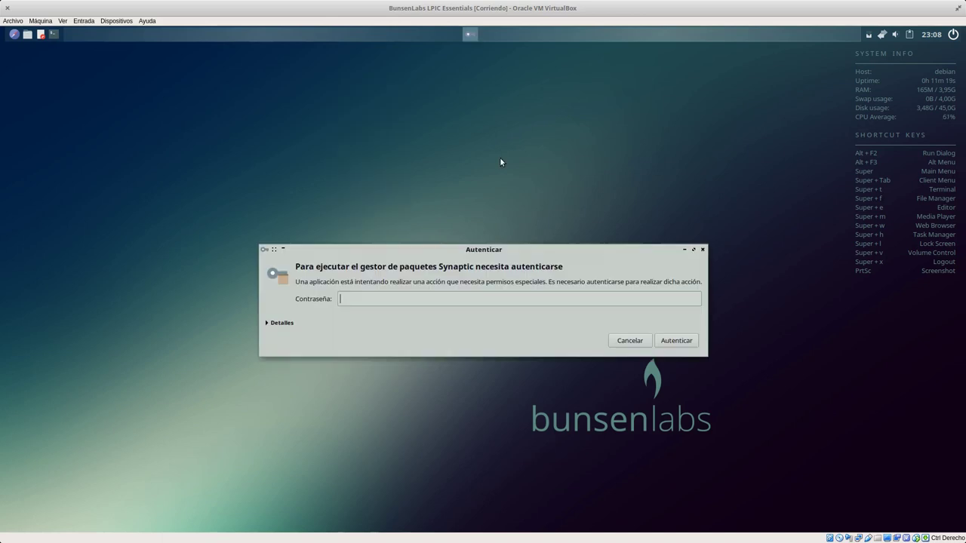
pyautogui.write('*********')
pyautogui.click(676, 341)
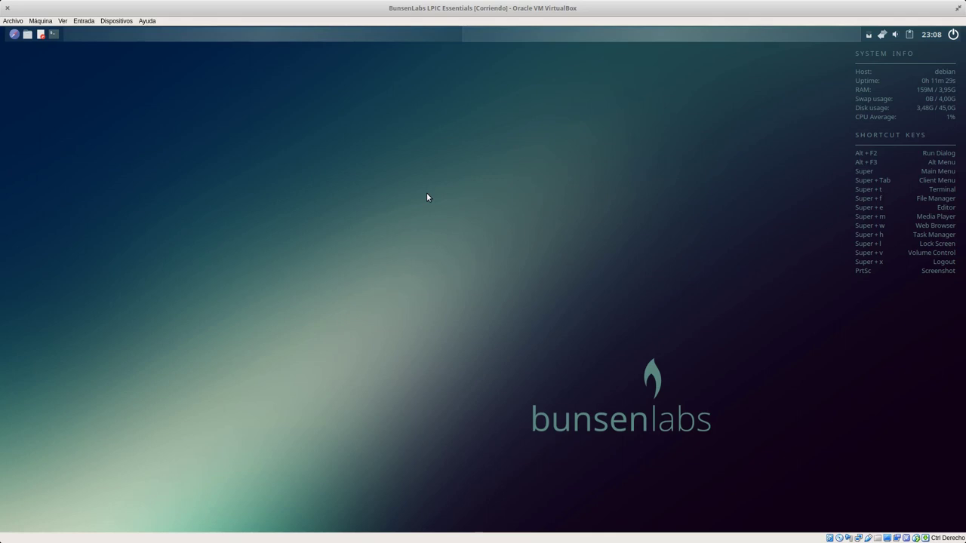
# - Shut down the BunsenLabs system through the desktop menu's Exit options
pyautogui.rightClick(260, 112)
pyautogui.click(485, 150)
pyautogui.rightClick(344, 94)
pyautogui.click(242, 270)
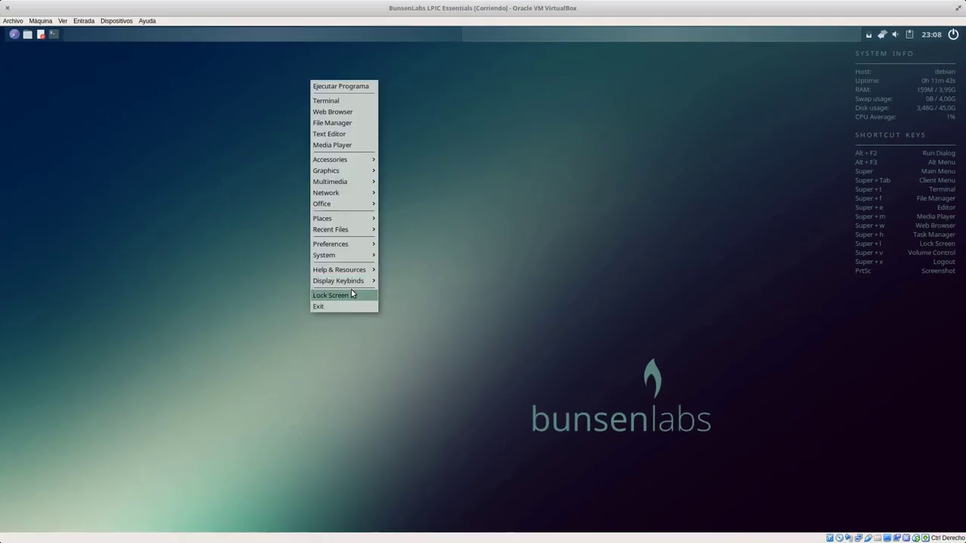
pyautogui.click(340, 305)
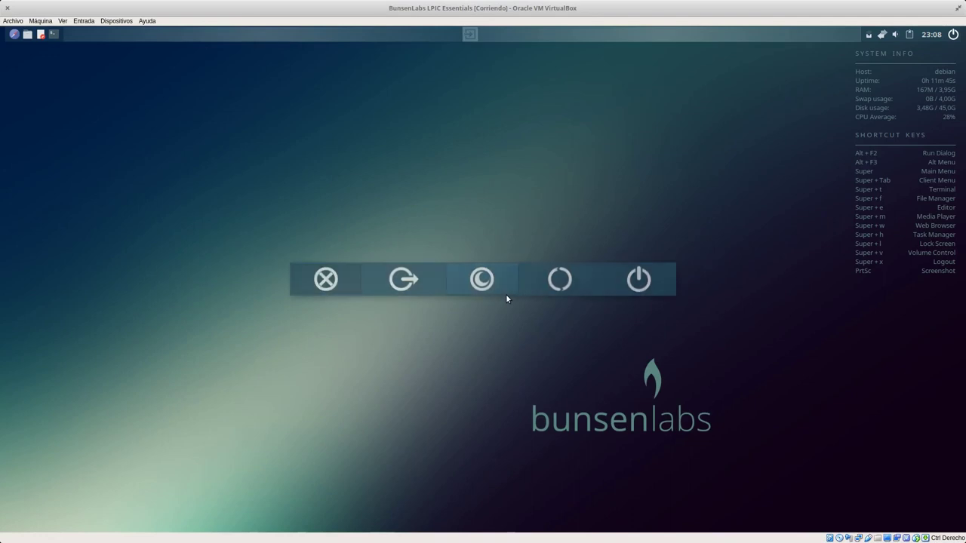
pyautogui.click(638, 281)
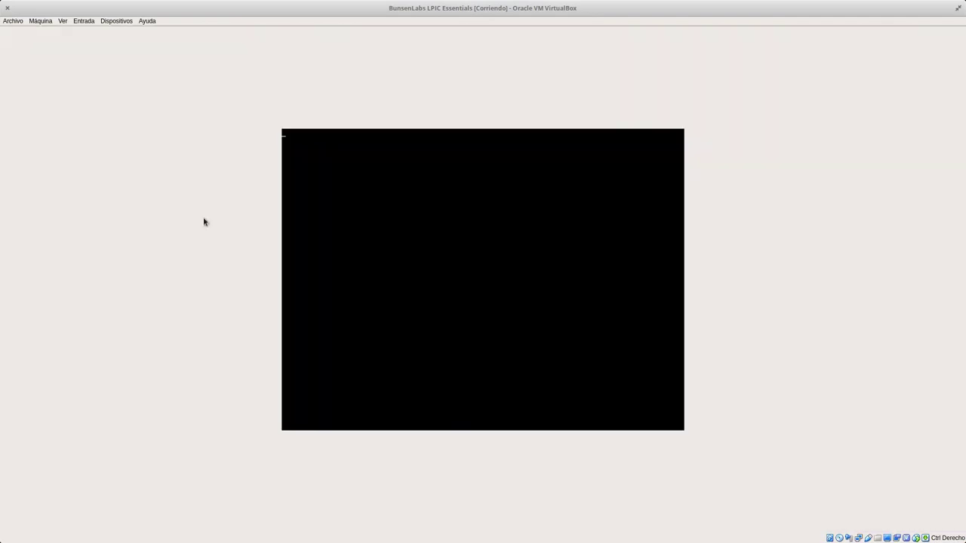
# - Switch to the Fedora virtual machine and log in to the LPIC Essentials account by entering its password
pyautogui.hotkey('ctrl', 'alt', 'Down')
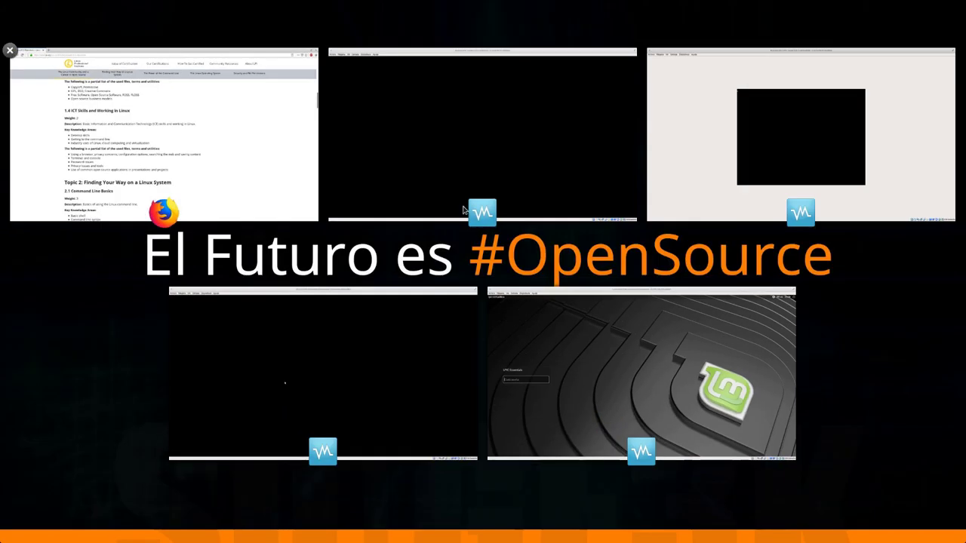
pyautogui.click(579, 159)
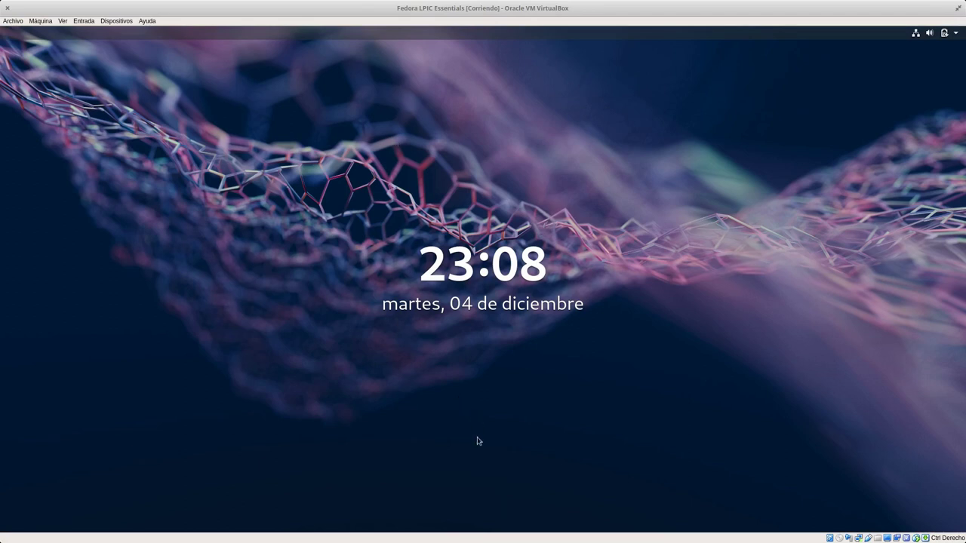
pyautogui.click(479, 100)
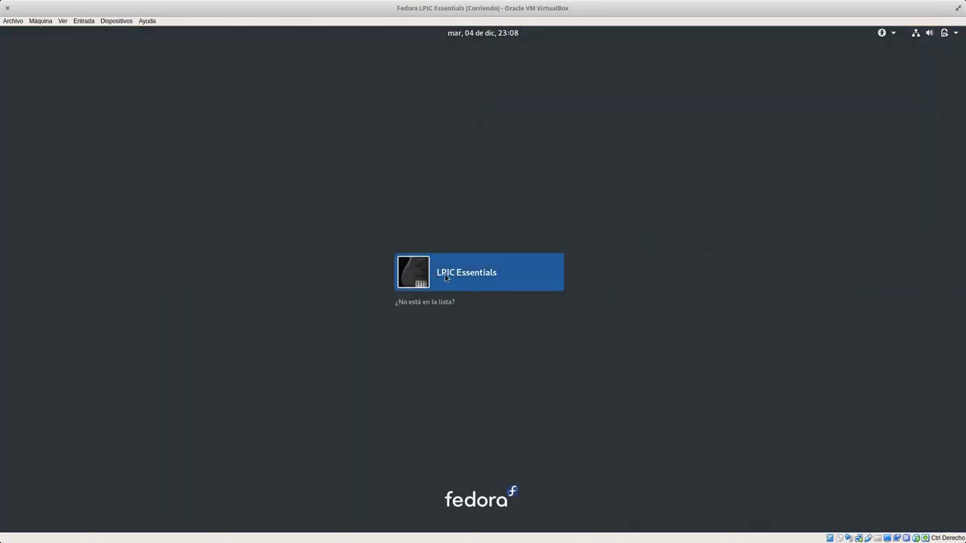
pyautogui.click(446, 278)
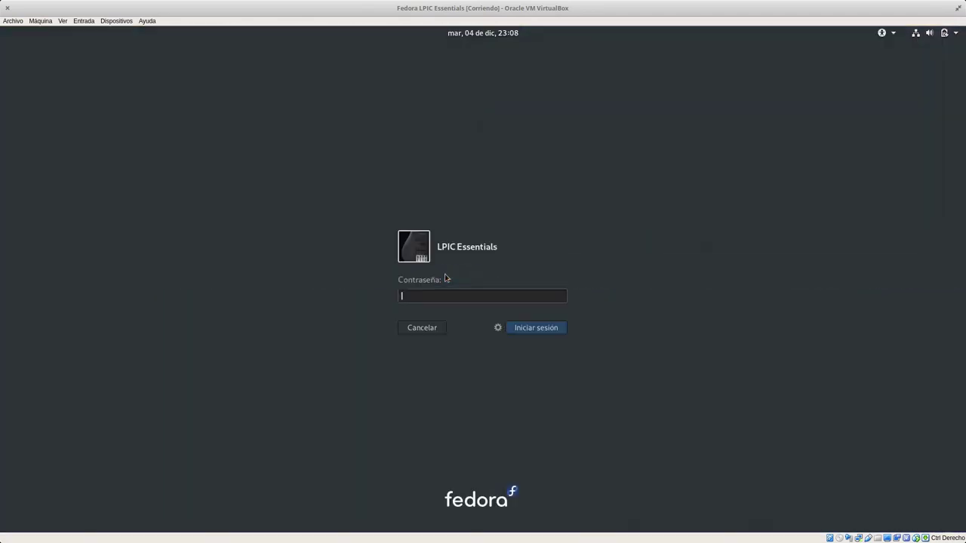
pyautogui.write('•••••••••')
pyautogui.press('Return')
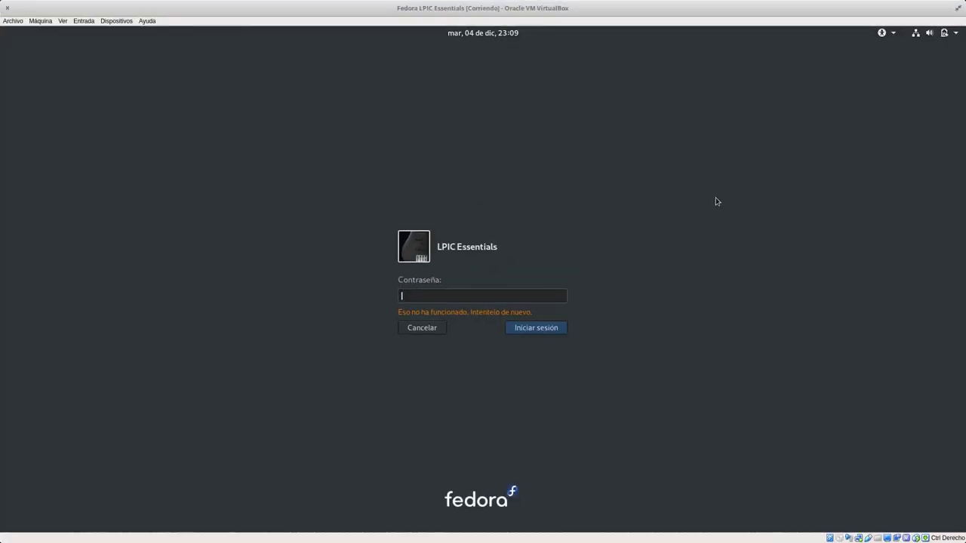
pyautogui.write('**********')
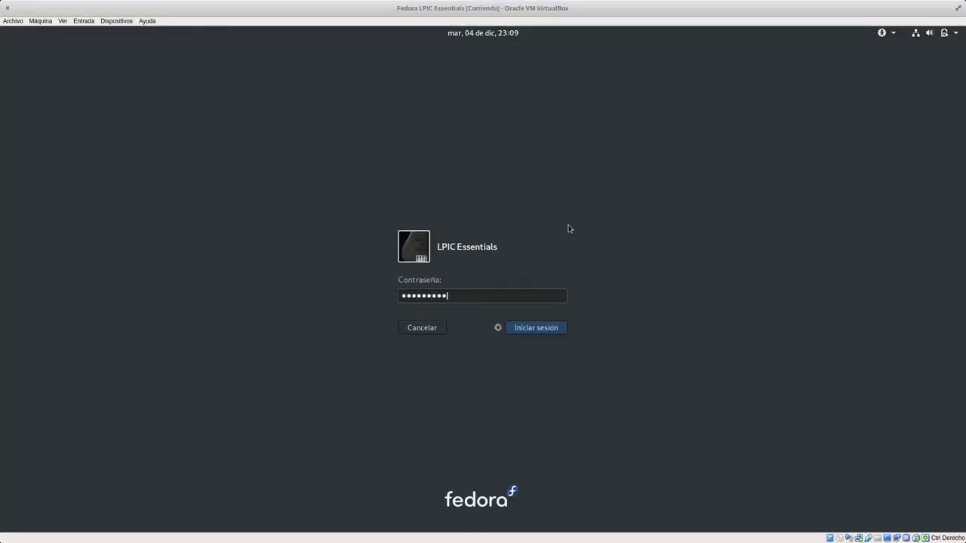
pyautogui.press('Return')
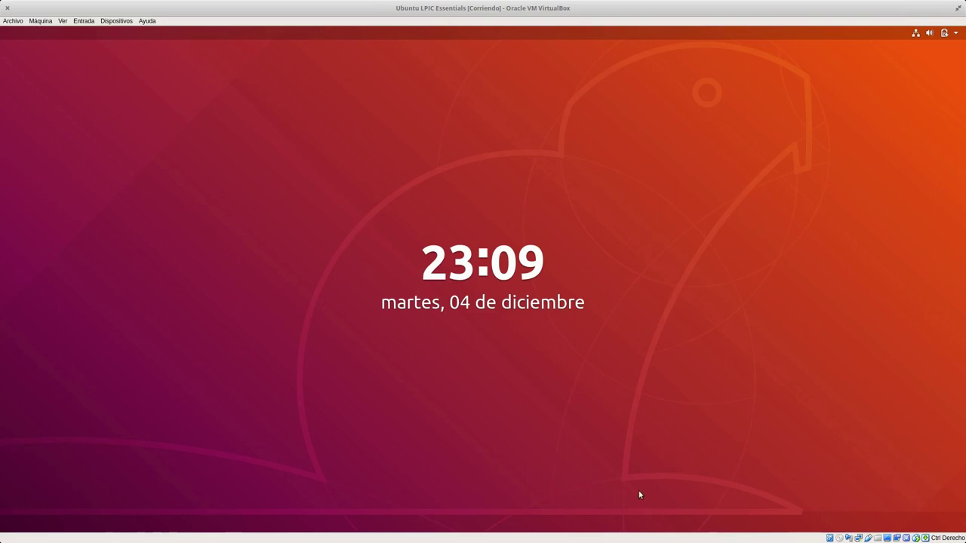
# - Dismiss the Ubuntu virtual machine's lock screen and log in to the LPIC Essentials account by entering its password
pyautogui.moveTo(529, 503); pyautogui.dragTo(545, 181)
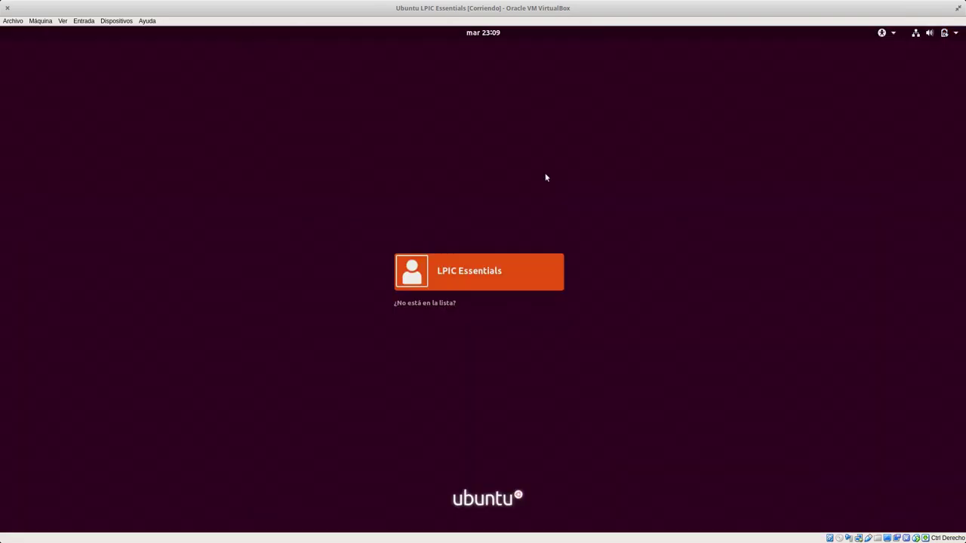
pyautogui.click(474, 277)
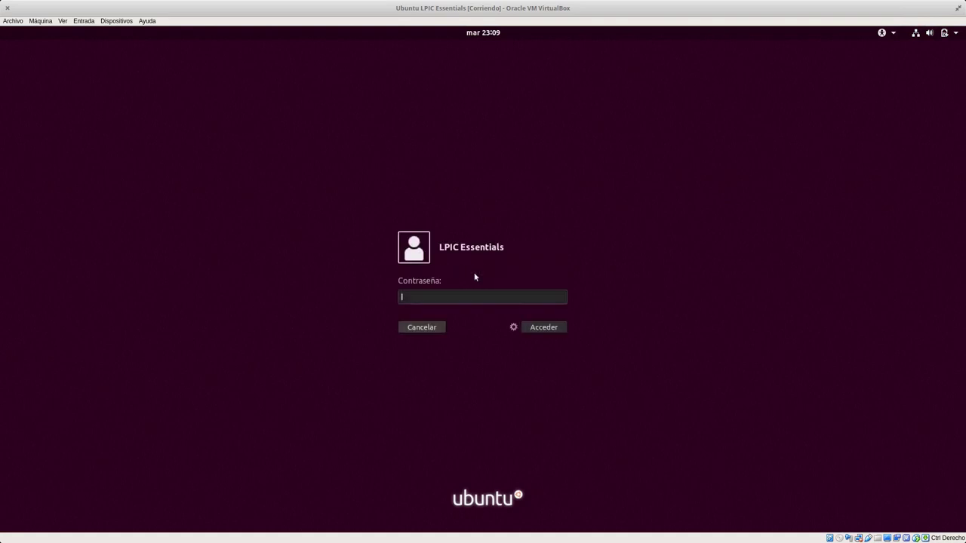
pyautogui.write('**********')
pyautogui.click(553, 329)
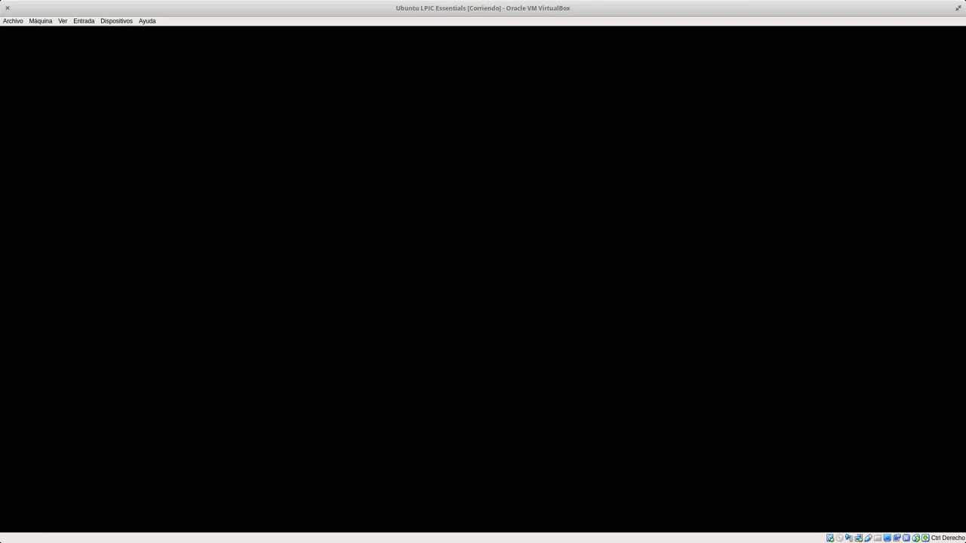
# - Check the Linux Mint login screen and the Ubuntu virtual machine, and switch to the Fedora virtual machine's desktop
pyautogui.press('super+w')
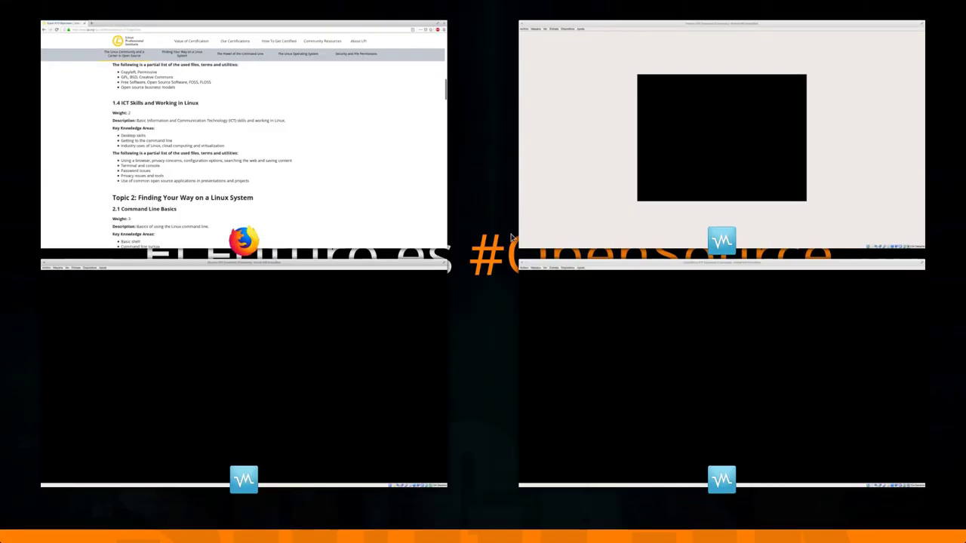
pyautogui.click(652, 408)
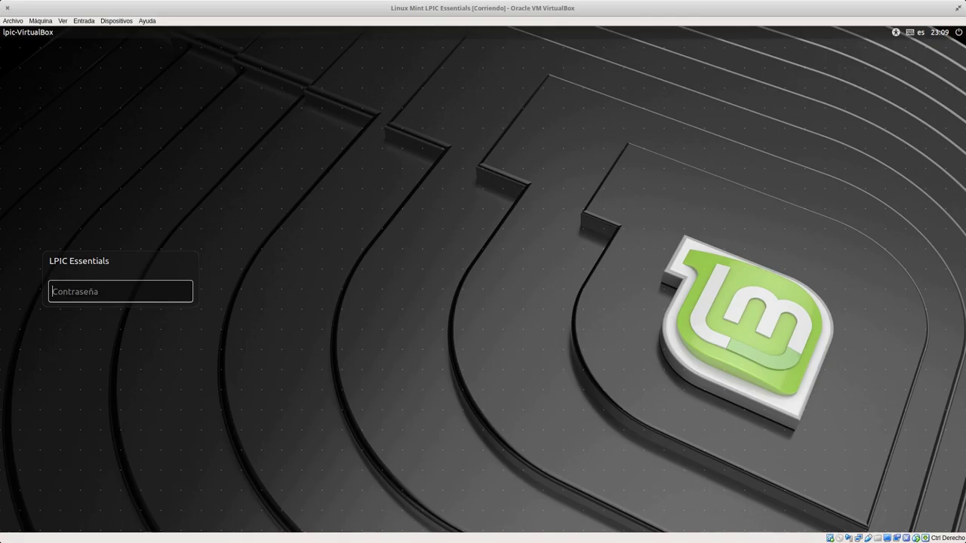
pyautogui.press('super+w')
pyautogui.click(267, 326)
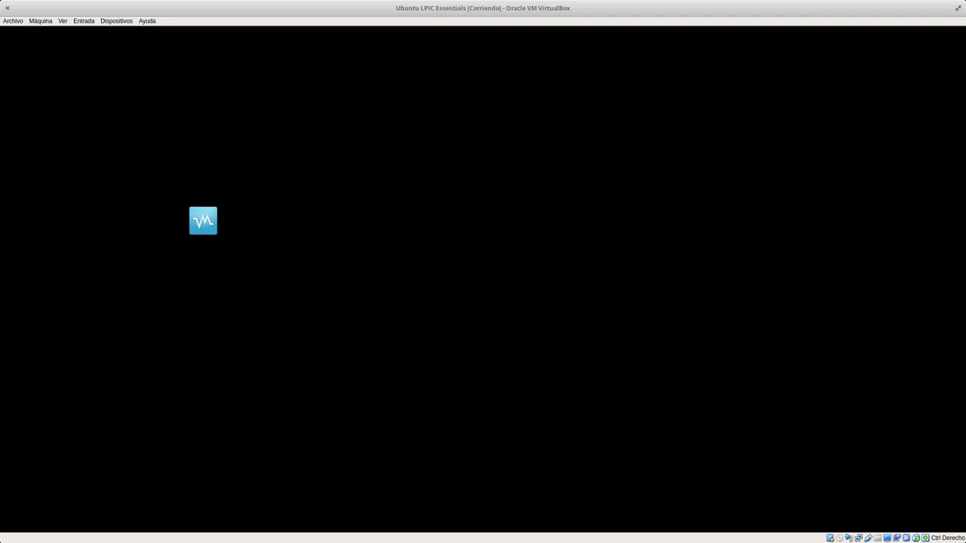
pyautogui.hotkey('ctrl', 'alt', 'Down')
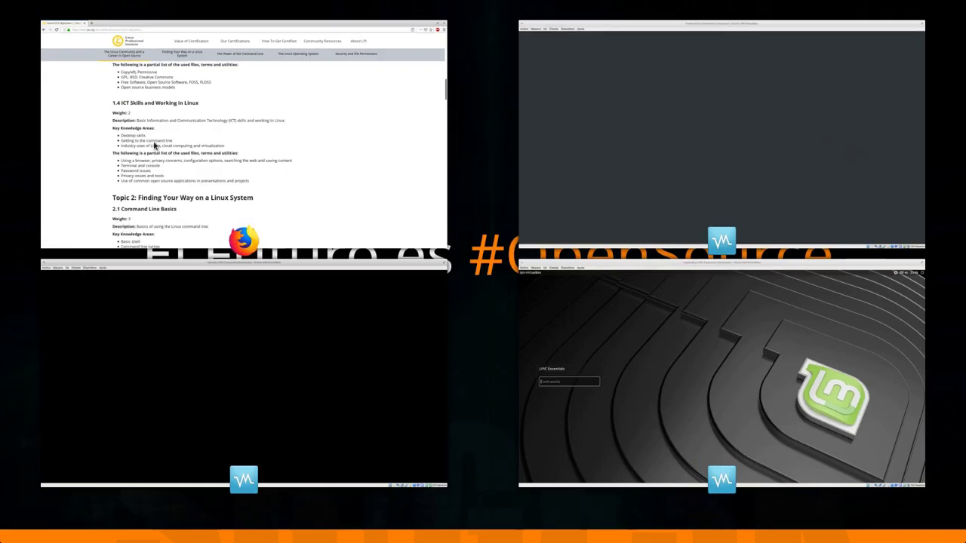
pyautogui.click(542, 234)
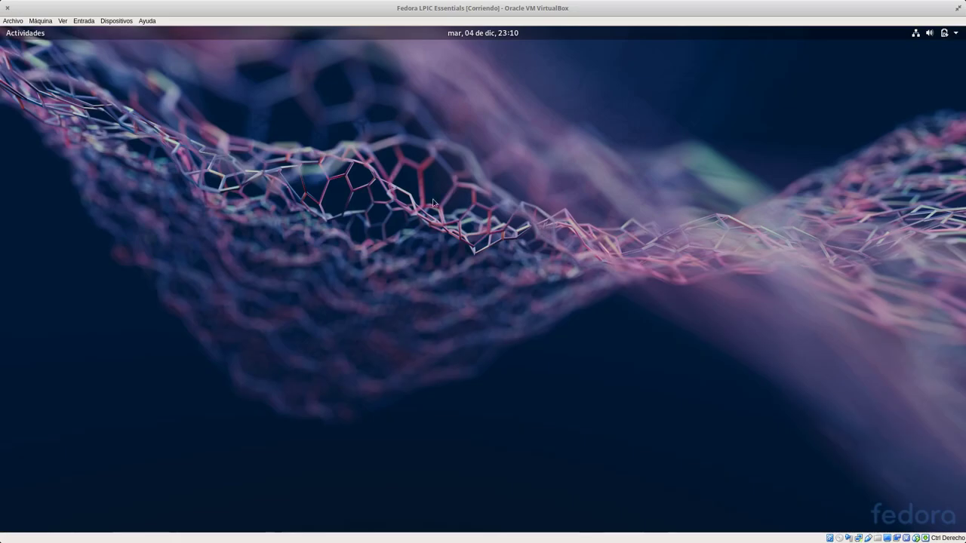
# - Show Fedora's Activities overview and its run-command dialog, closing each without launching anything
pyautogui.click(30, 35)
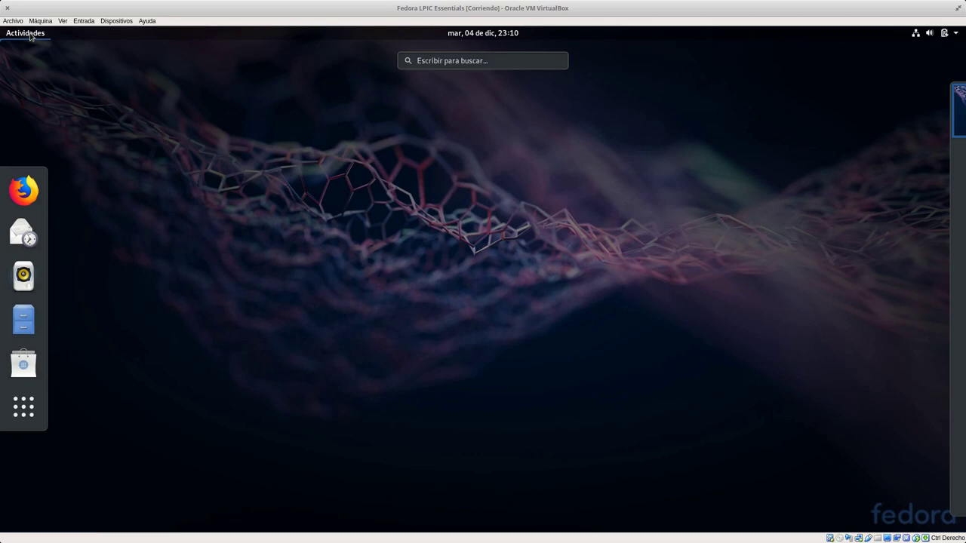
pyautogui.click(360, 137)
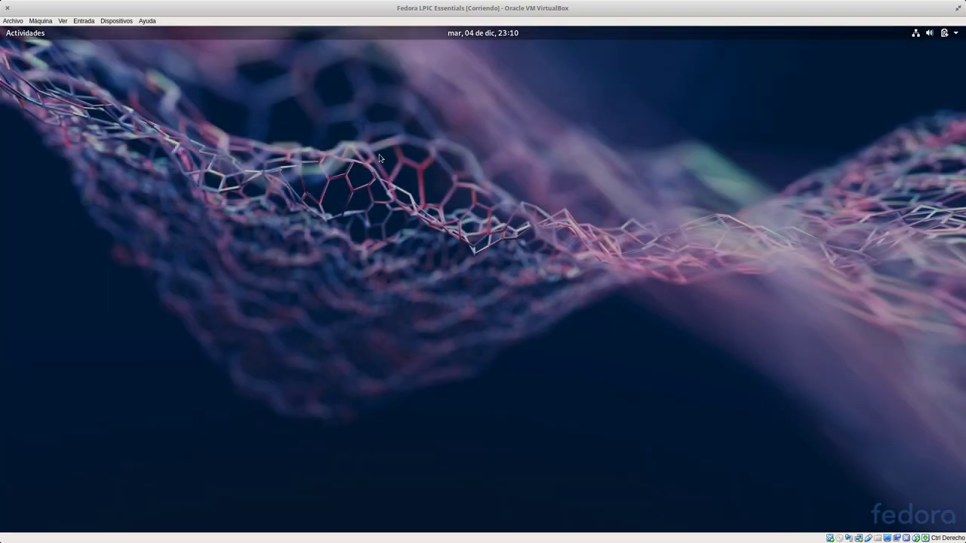
pyautogui.hotkey('alt', 'F2')
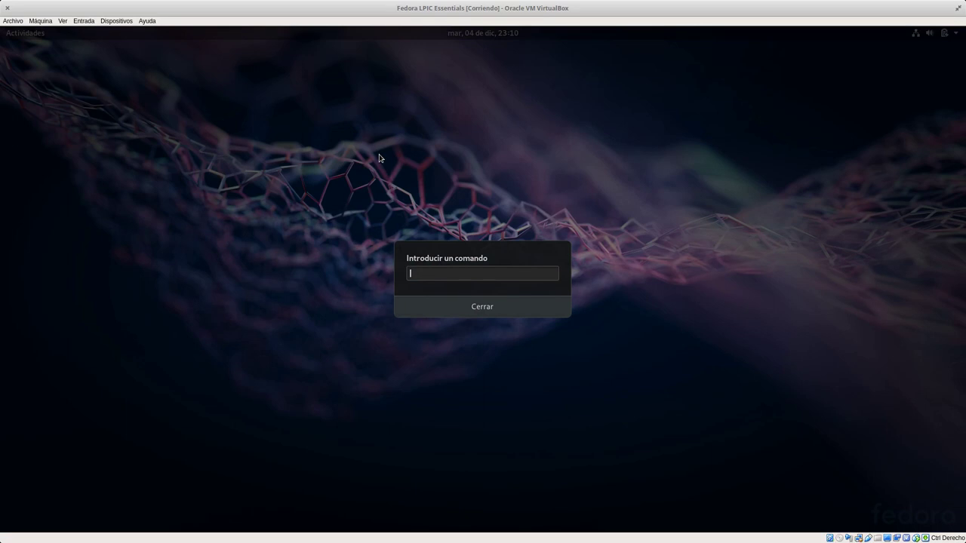
pyautogui.press('Escape')
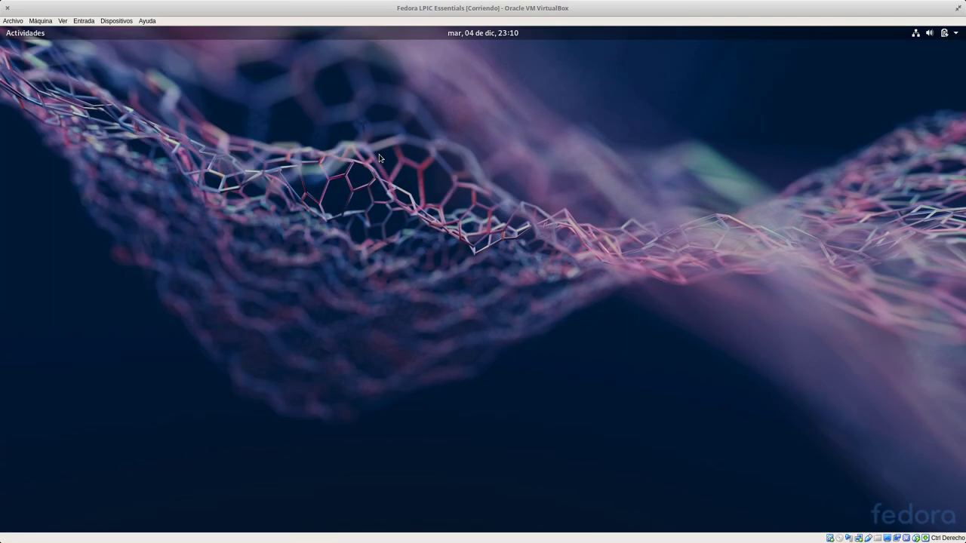
# - Launch Firefox in Fedora by running the command firefox from the run-command dialog
pyautogui.hotkey('alt', 'F2')
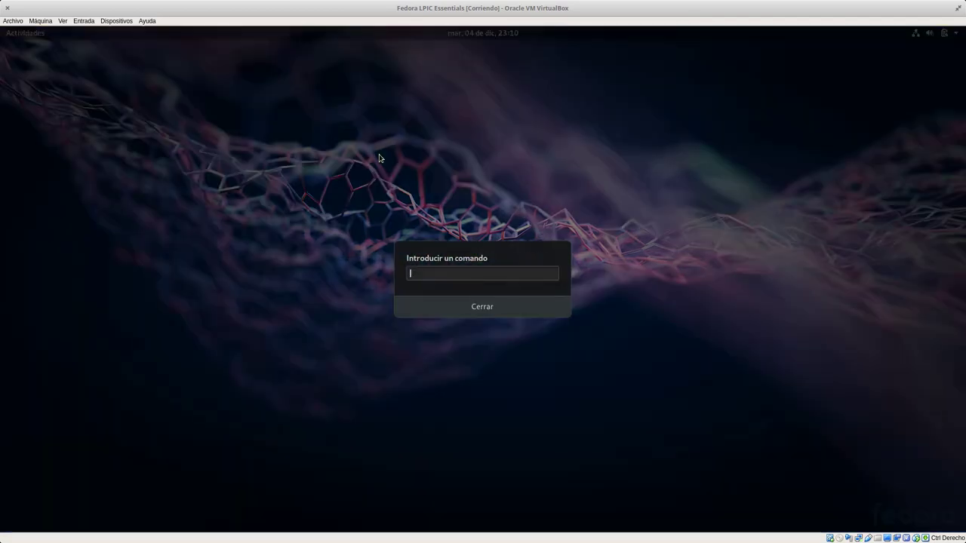
pyautogui.write('firefox')
pyautogui.press('Return')
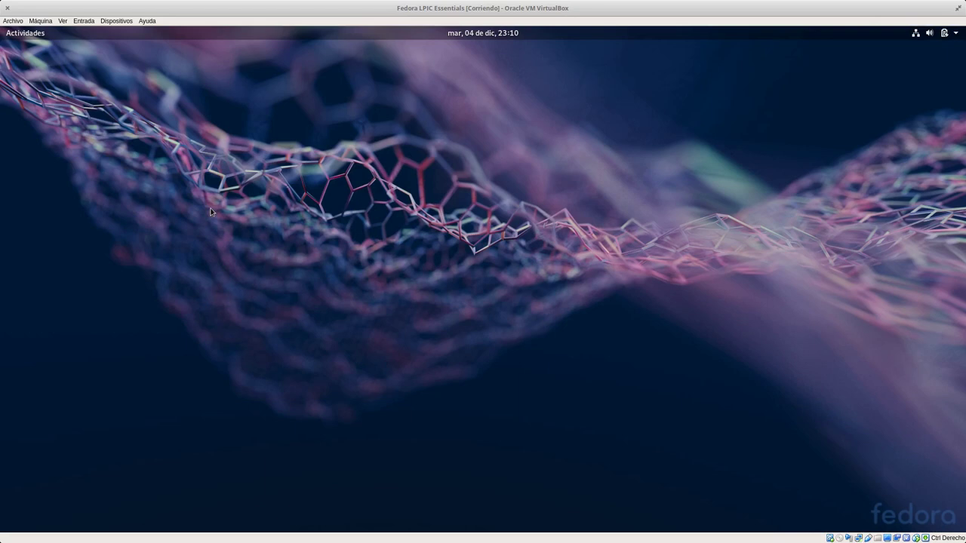
# - Search for firefox in the Activities overview and launch Firefox from there
pyautogui.press('super')
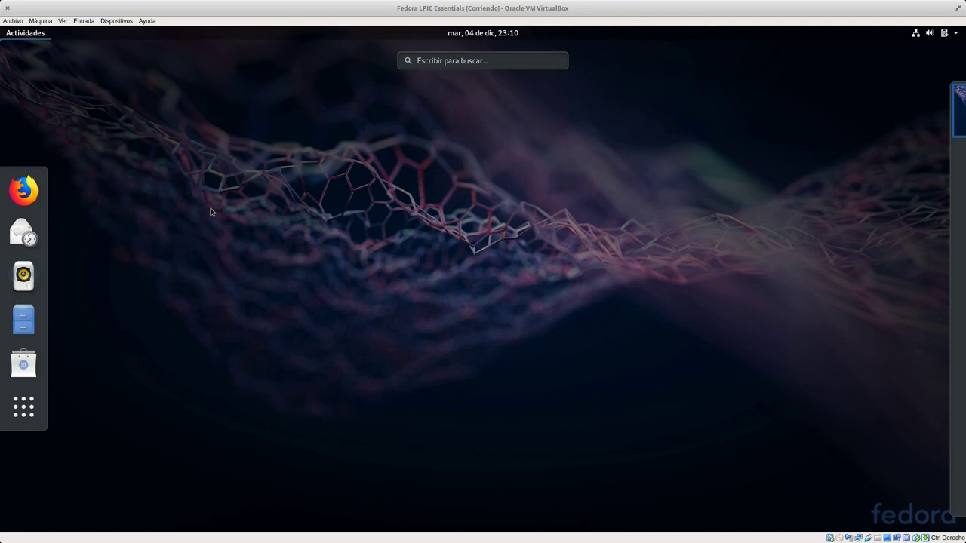
pyautogui.write('f')
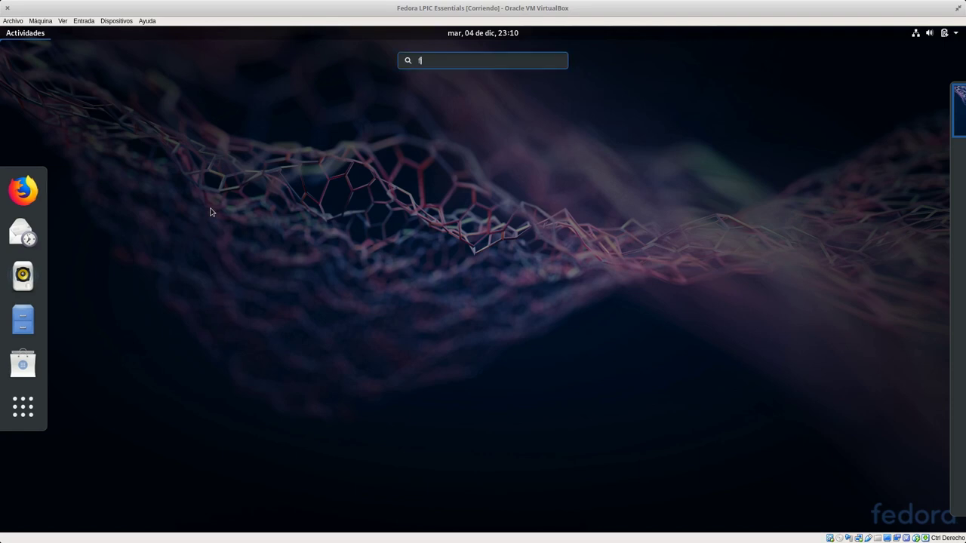
pyautogui.write('irefox')
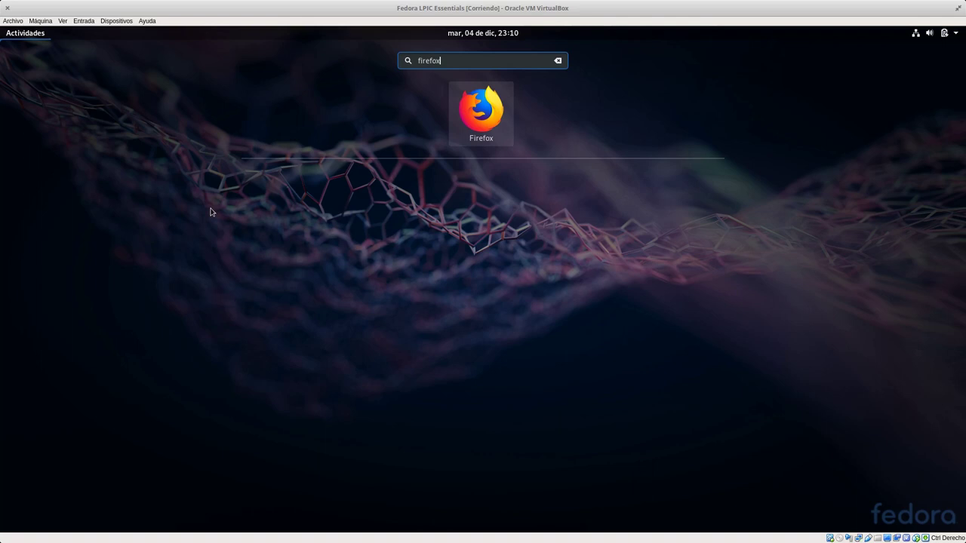
pyautogui.press('Return')
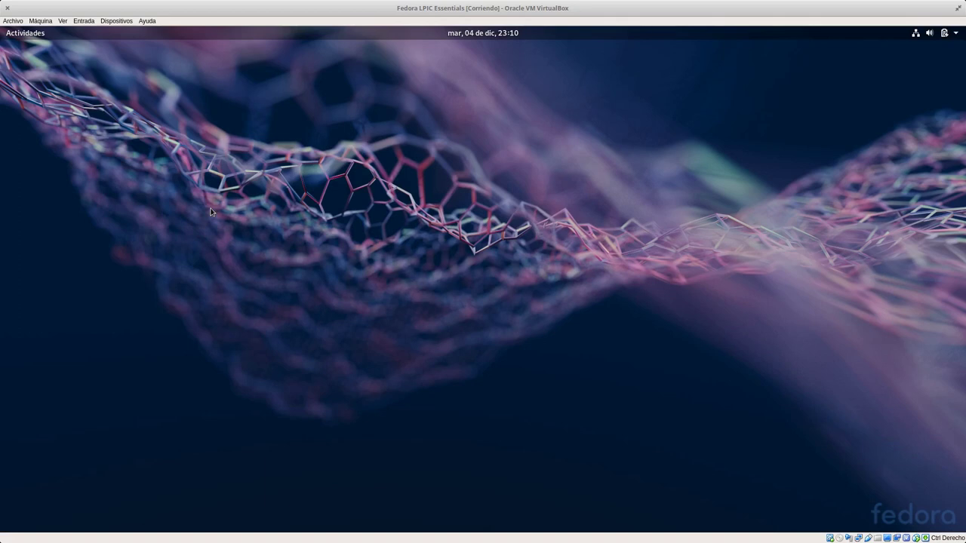
# - Search the Activities overview for firefox again, and return to the Fedora desktop without launching a result
pyautogui.press('super')
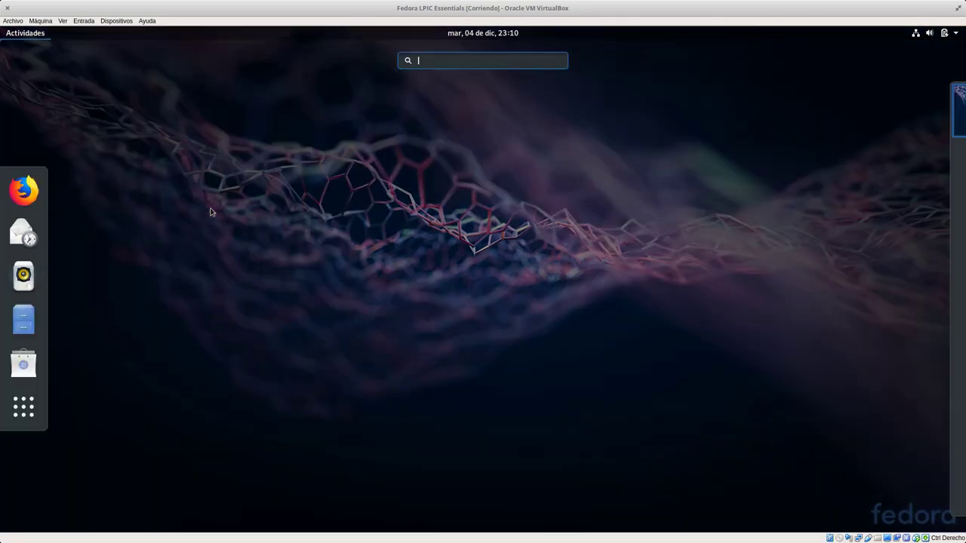
pyautogui.write('firefox')
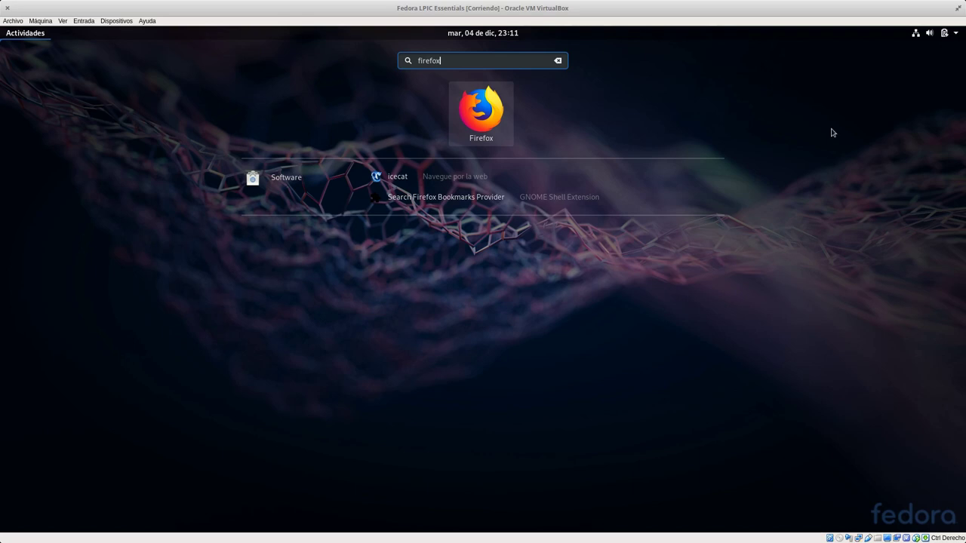
pyautogui.click(30, 37)
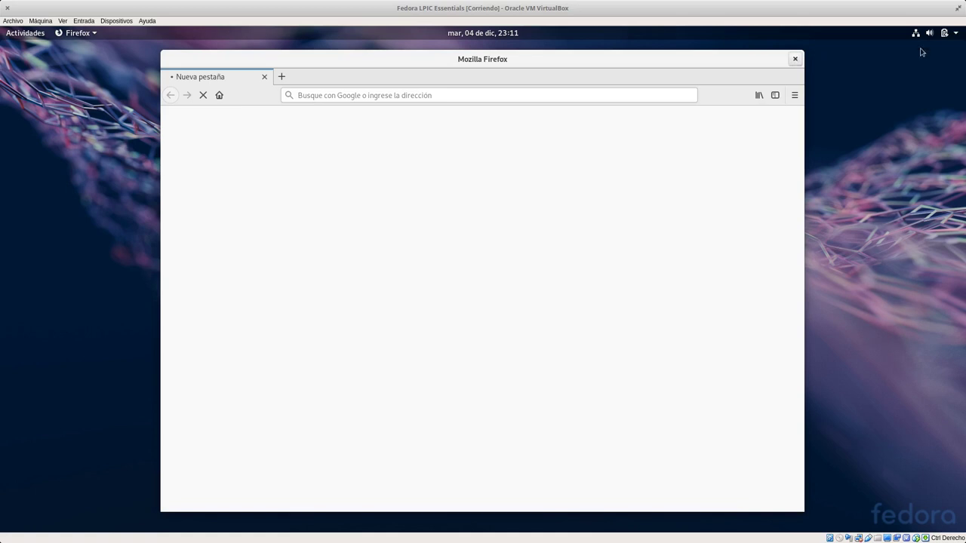
# - Shut down the Fedora system from its system menu, confirming with Apagar
pyautogui.click(956, 34)
pyautogui.click(926, 163)
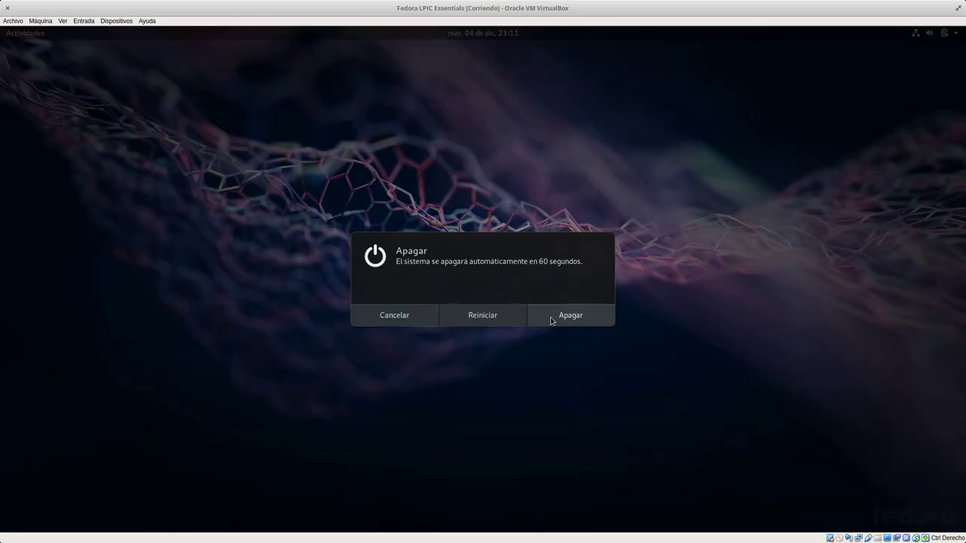
pyautogui.click(558, 316)
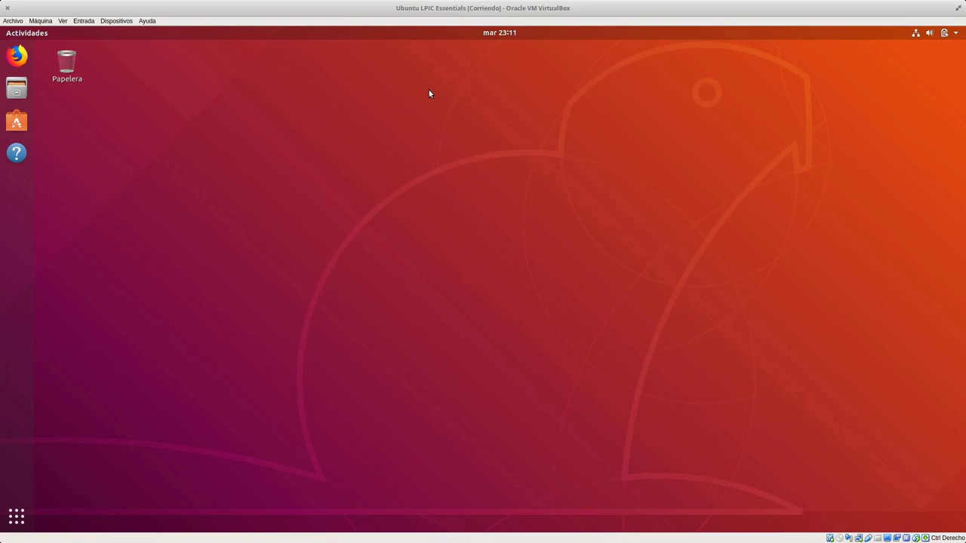
# - Search Ubuntu's Activities overview for firefox, dismiss the search, and show and hide the overview once more
pyautogui.press('super')
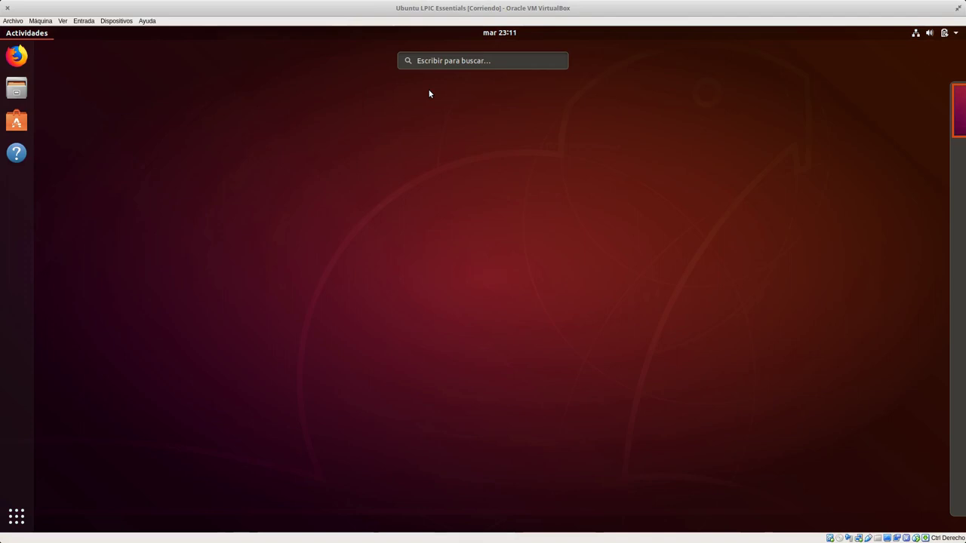
pyautogui.write('firefox')
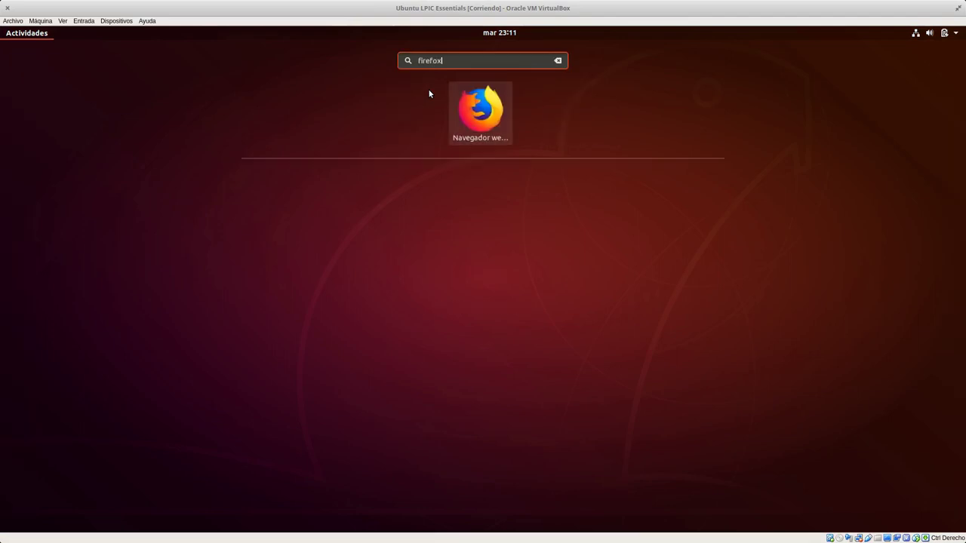
pyautogui.press('Escape')
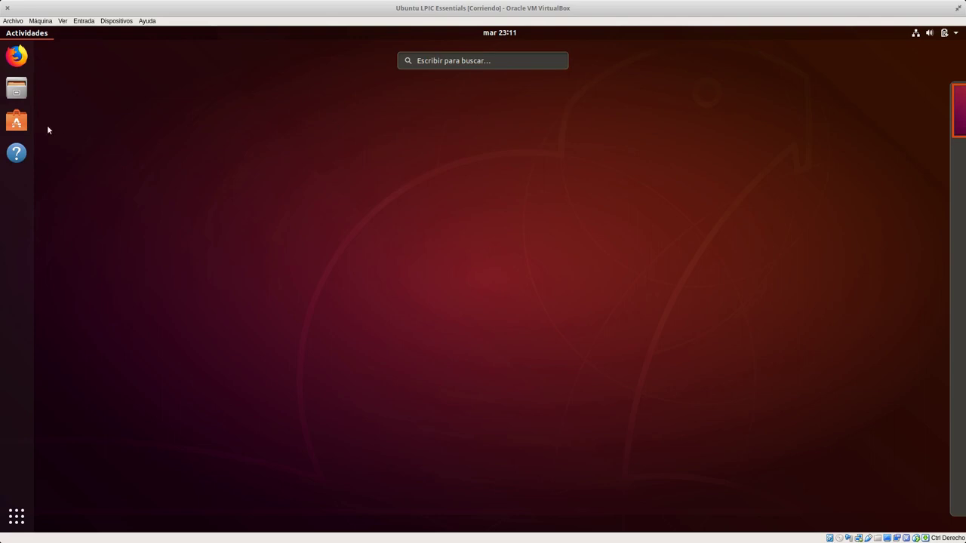
pyautogui.click(118, 156)
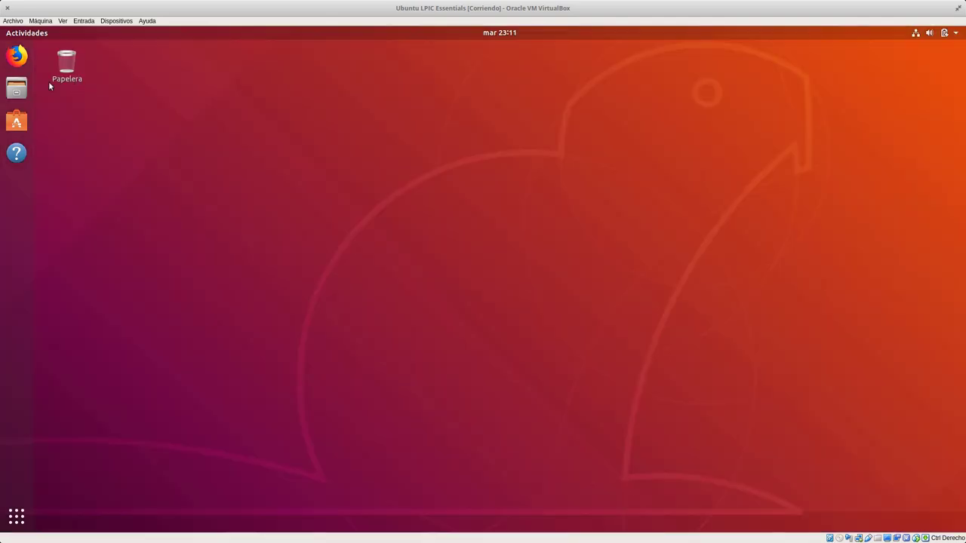
pyautogui.press('super')
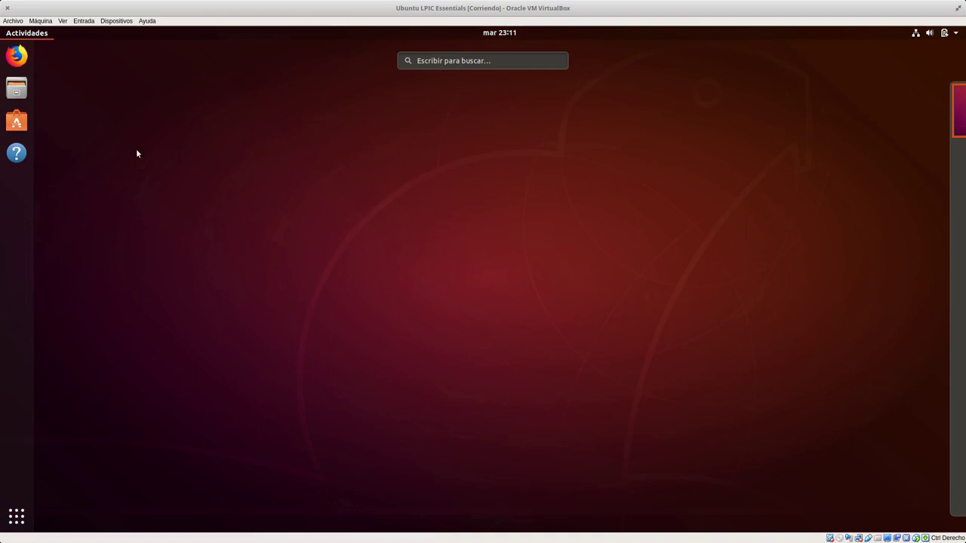
pyautogui.press('super')
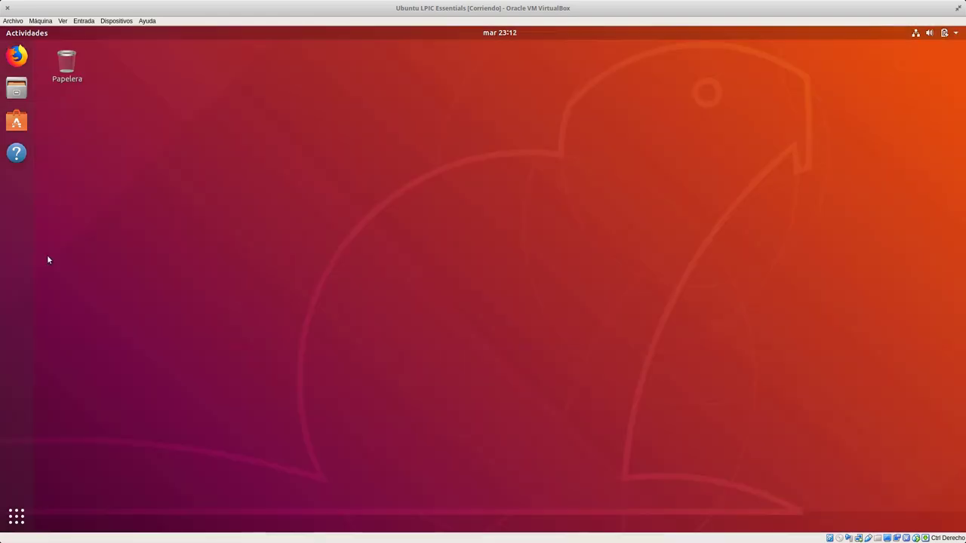
# - Launch Archivos from Ubuntu's full application list and maximise its window
pyautogui.click(16, 517)
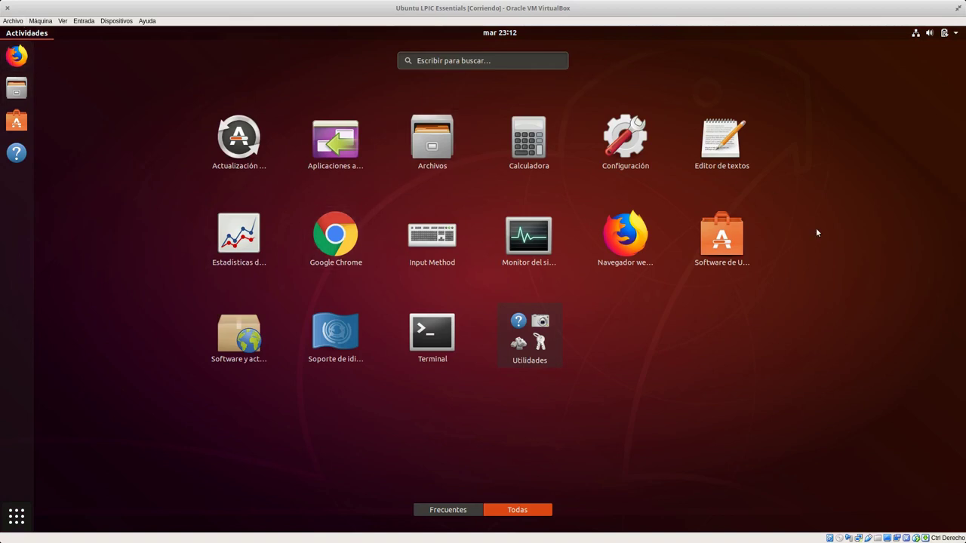
pyautogui.click(428, 141)
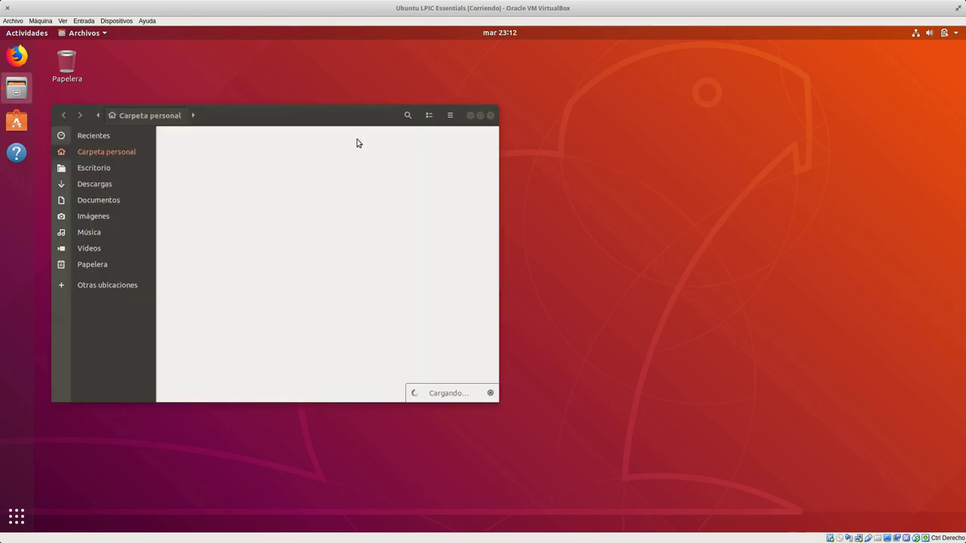
pyautogui.moveTo(307, 112); pyautogui.dragTo(442, 116)
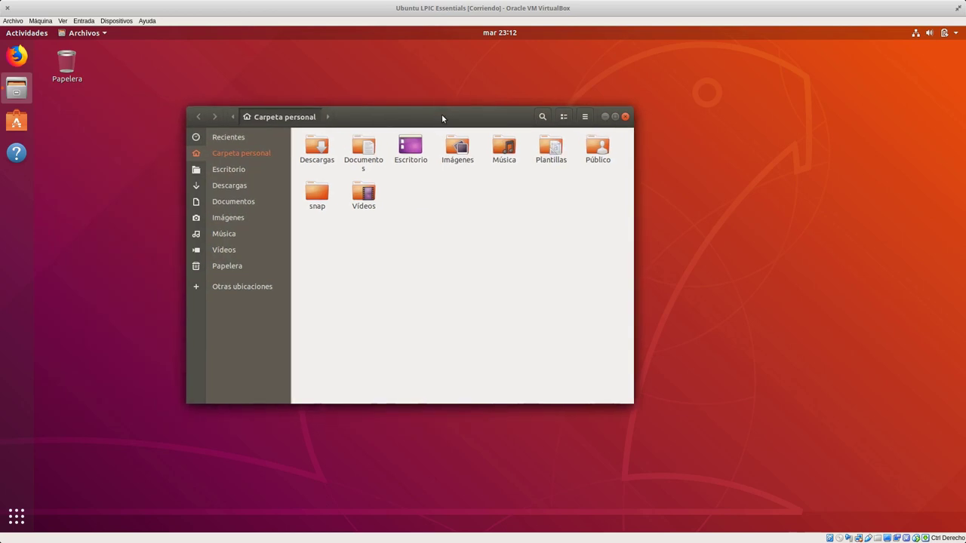
pyautogui.doubleClick(441, 116)
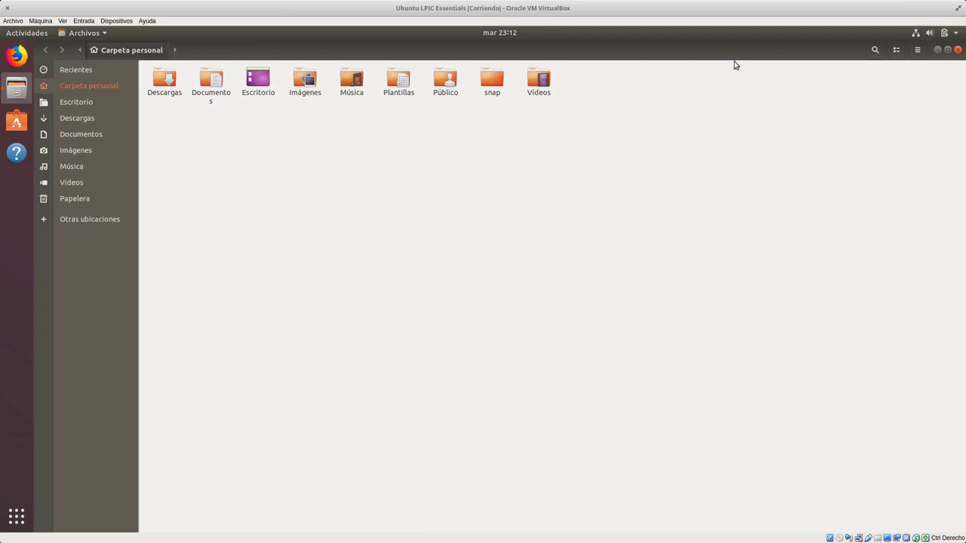
# - View the Archivos window's options, and browse the Descargas, Documentos, Imágenes and Música folders
pyautogui.rightClick(630, 53)
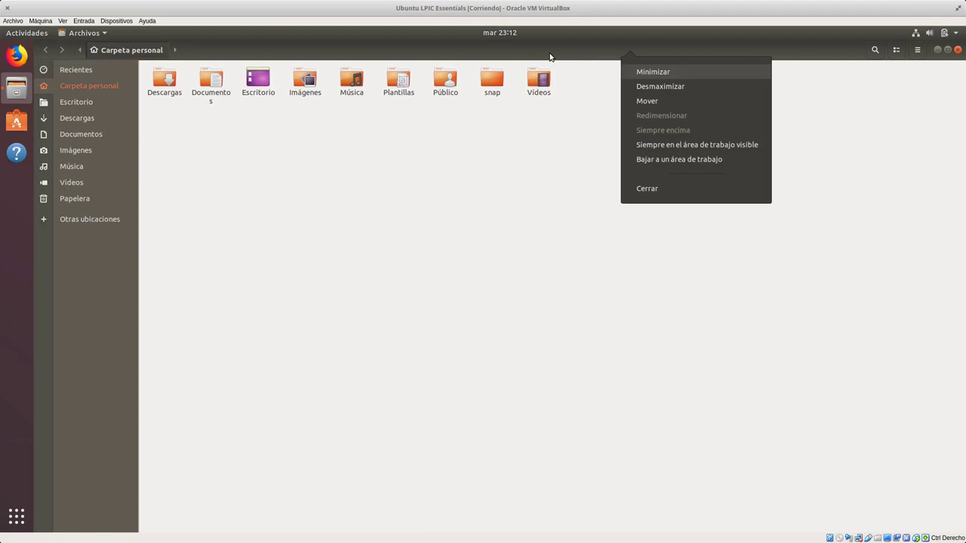
pyautogui.click(488, 170)
pyautogui.click(113, 104)
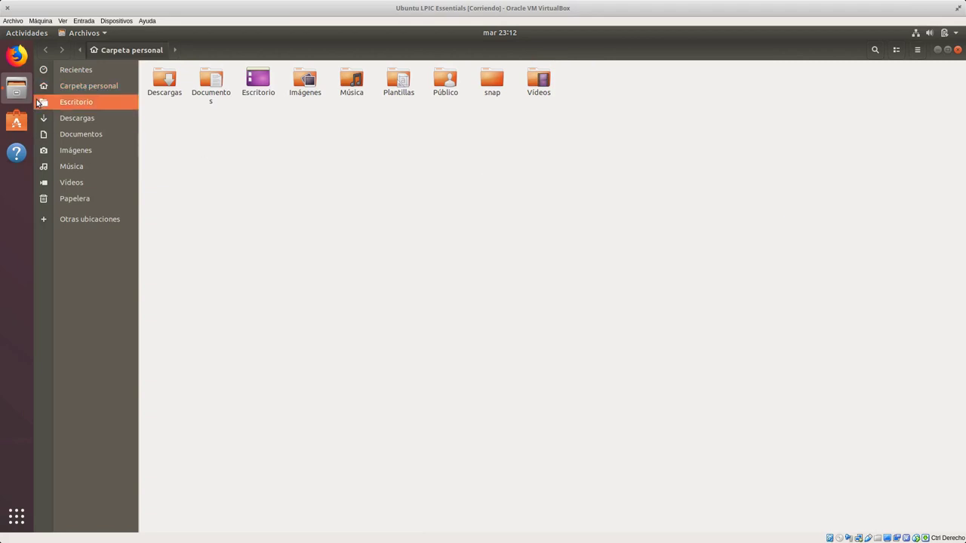
pyautogui.click(41, 120)
pyautogui.click(43, 138)
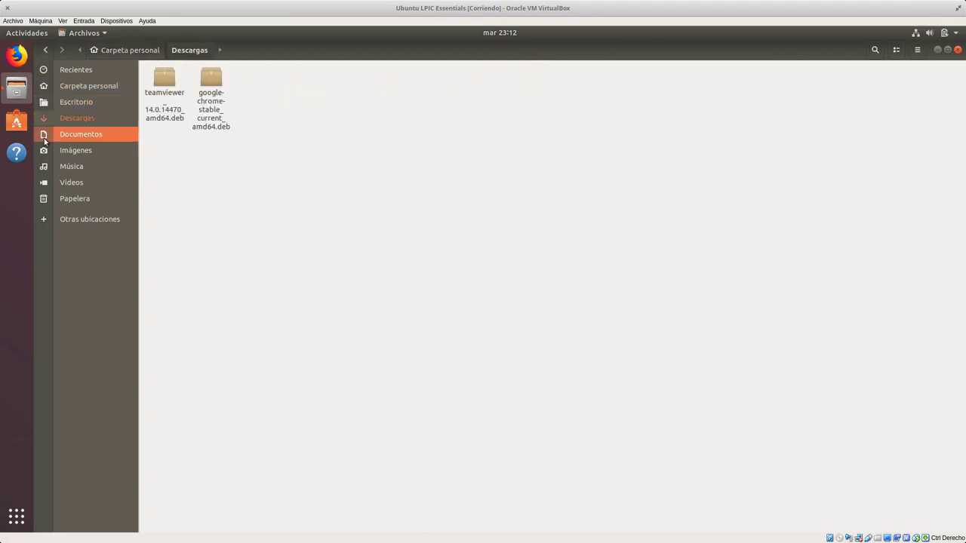
pyautogui.click(43, 164)
pyautogui.click(44, 156)
pyautogui.click(44, 165)
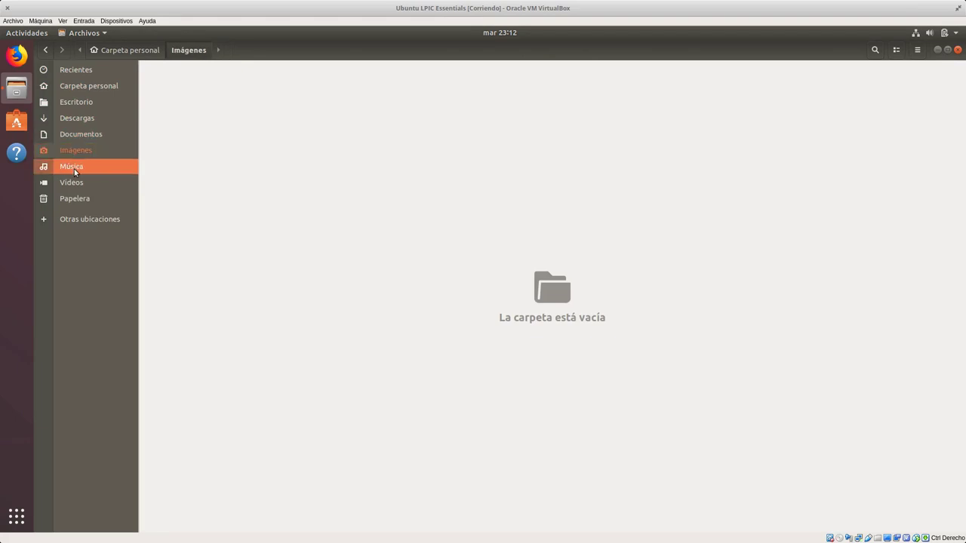
# - Review the Archivos preferences for Comportamiento, Columnas de la lista, and Buscar y previsualizar, and dismiss them without changes
pyautogui.click(101, 34)
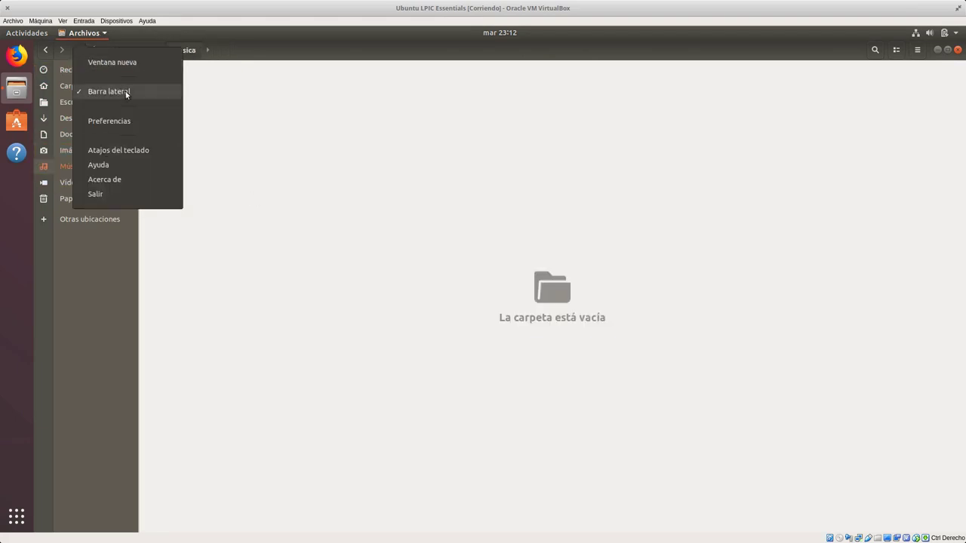
pyautogui.click(116, 119)
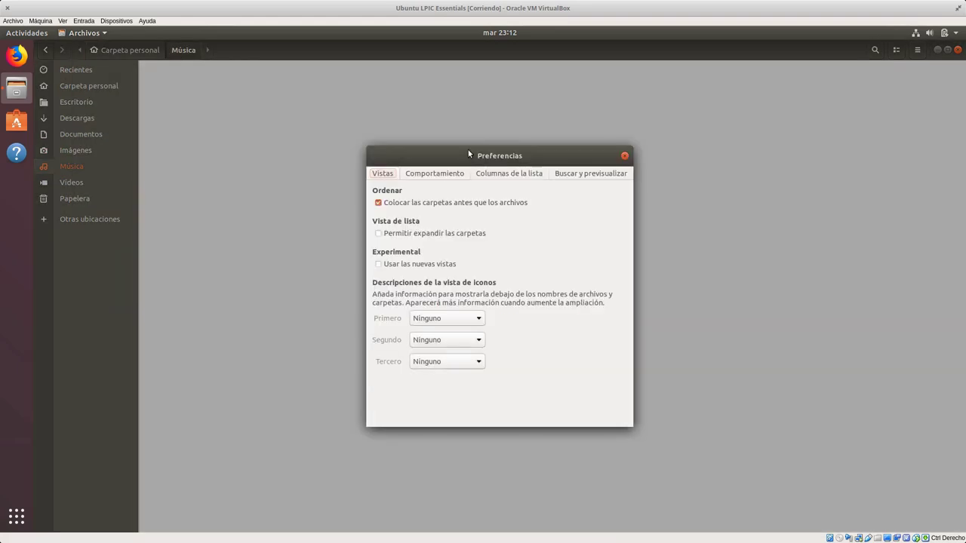
pyautogui.click(434, 173)
pyautogui.click(498, 173)
pyautogui.click(563, 173)
pyautogui.click(533, 176)
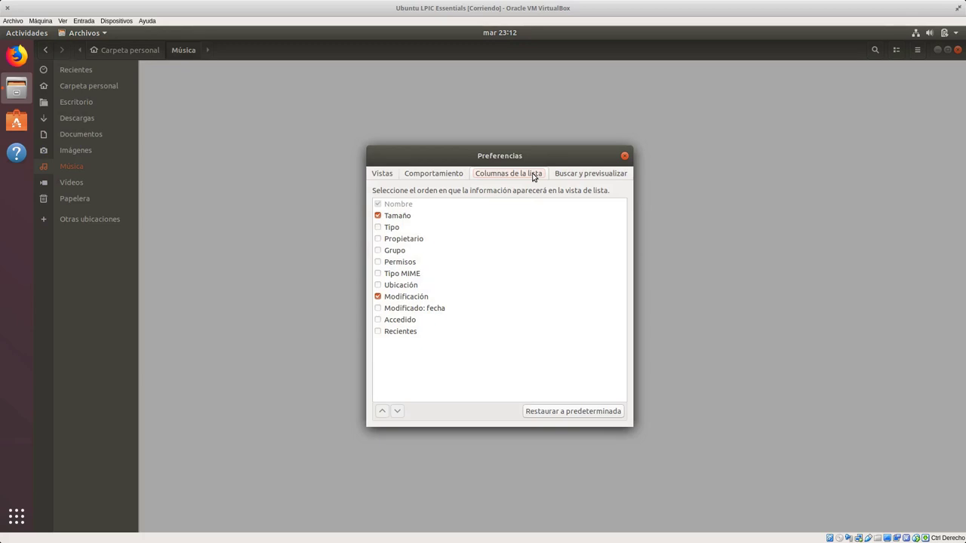
pyautogui.click(625, 157)
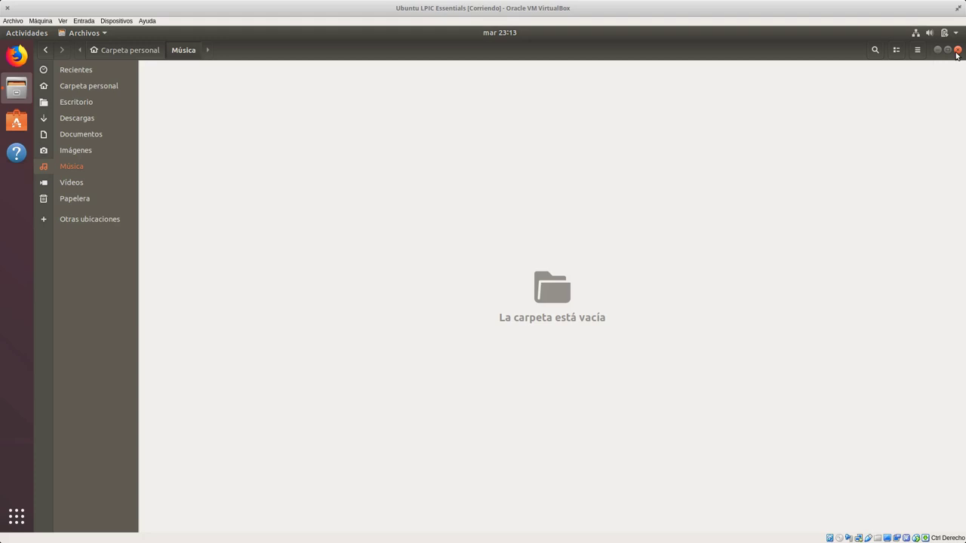
# - Return to the previous folder and close the Archivos window, and view the options offered for the empty Ubuntu desktop
pyautogui.click(45, 50)
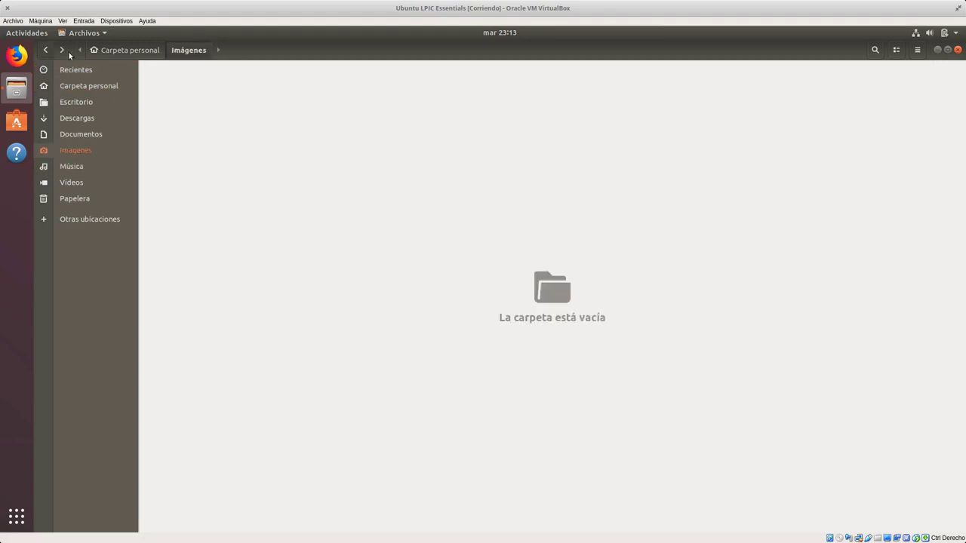
pyautogui.click(958, 50)
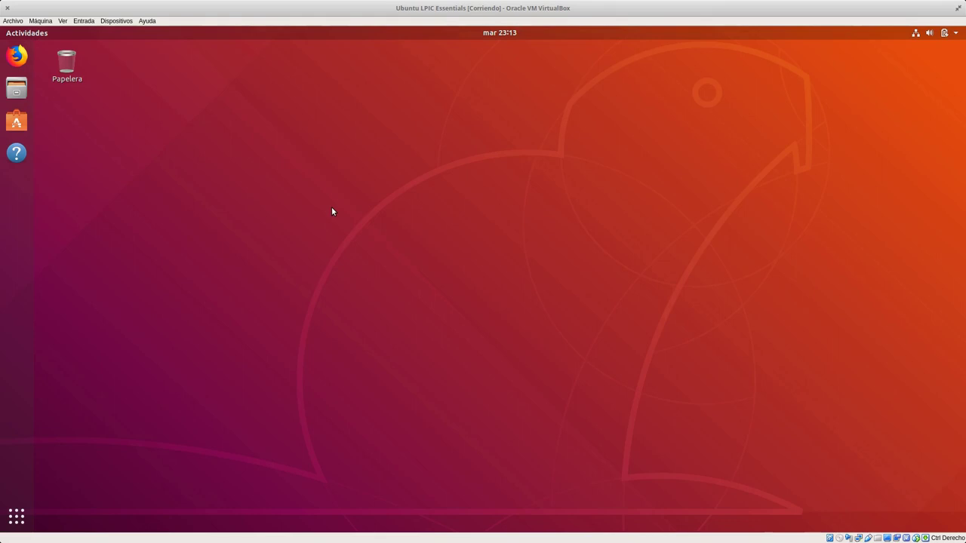
pyautogui.rightClick(397, 123)
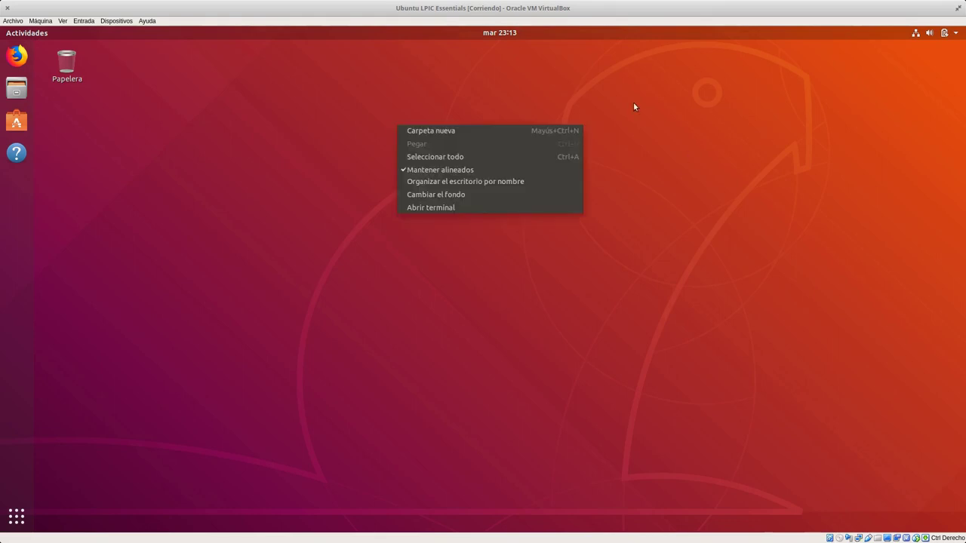
pyautogui.click(710, 96)
# - End the Ubuntu session through its power options, and close its virtual machine by choosing Apagar la máquina
pyautogui.click(951, 34)
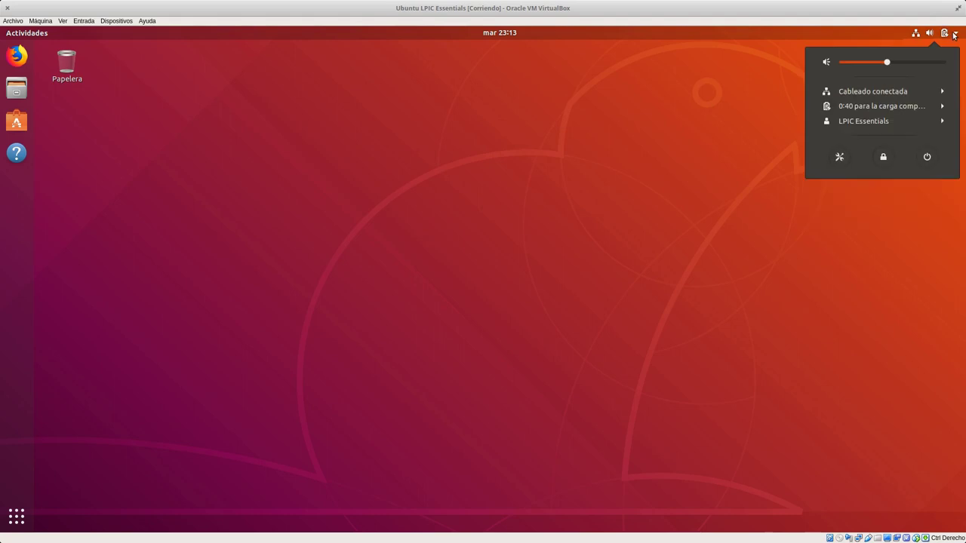
pyautogui.click(927, 155)
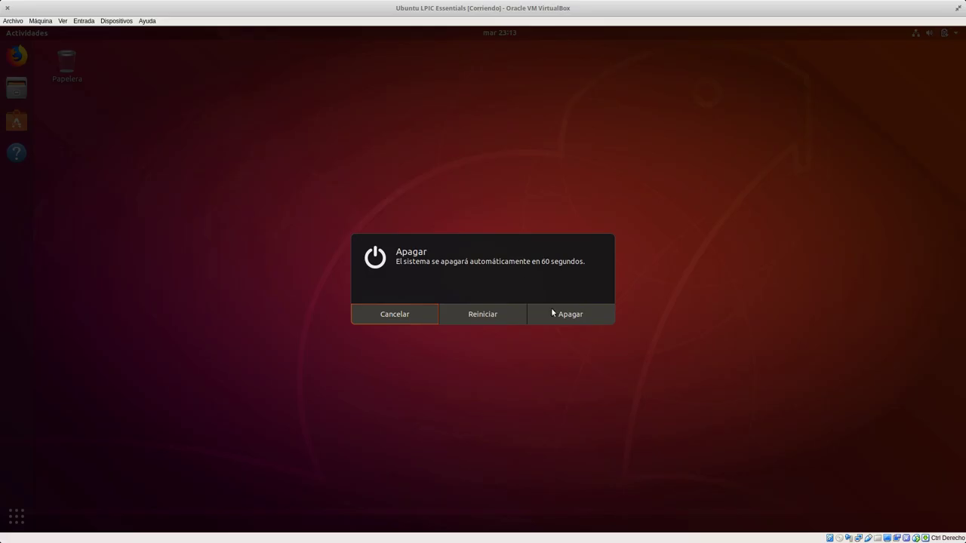
pyautogui.click(476, 316)
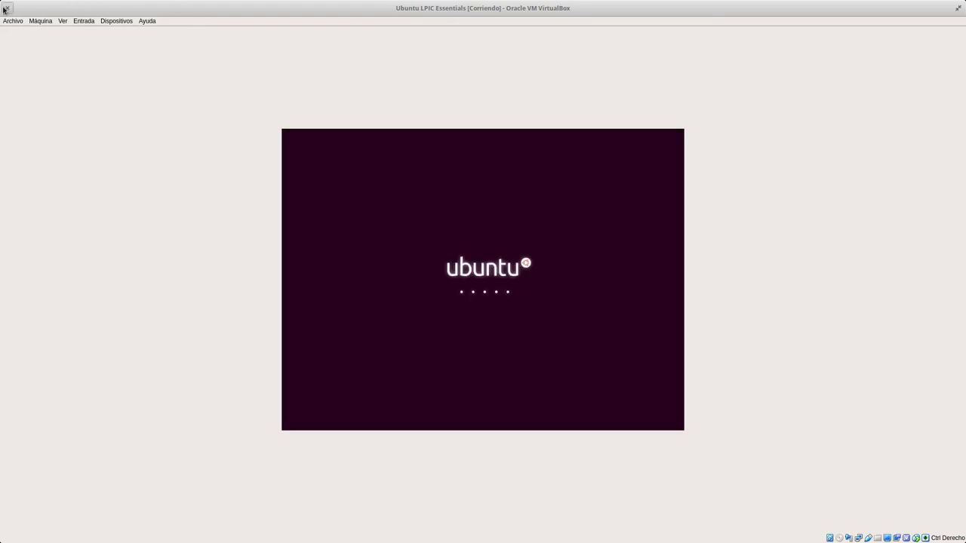
pyautogui.click(7, 8)
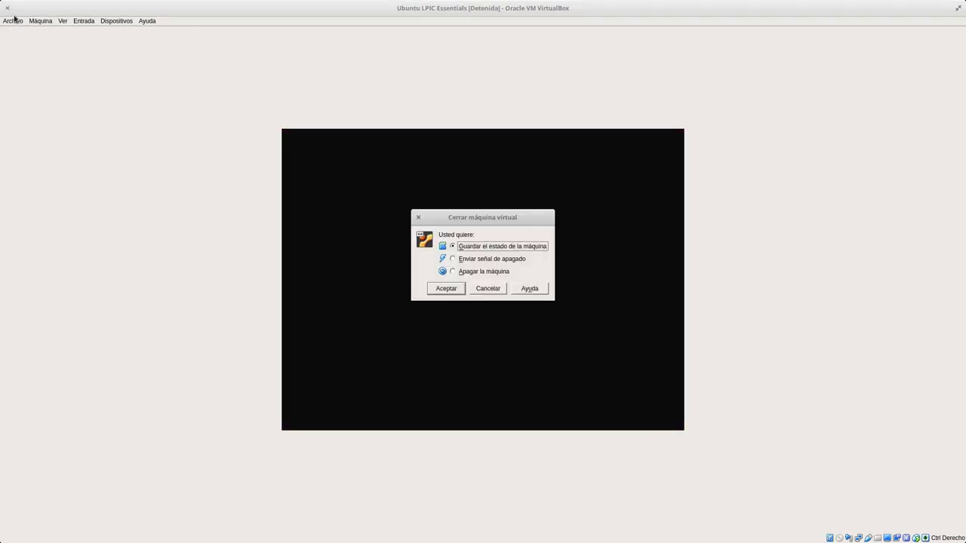
pyautogui.click(462, 271)
pyautogui.click(462, 289)
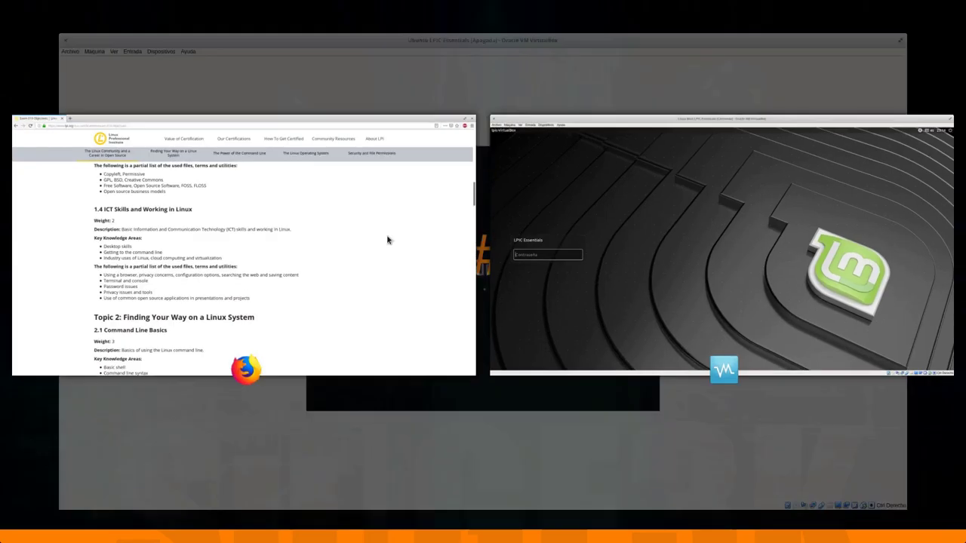